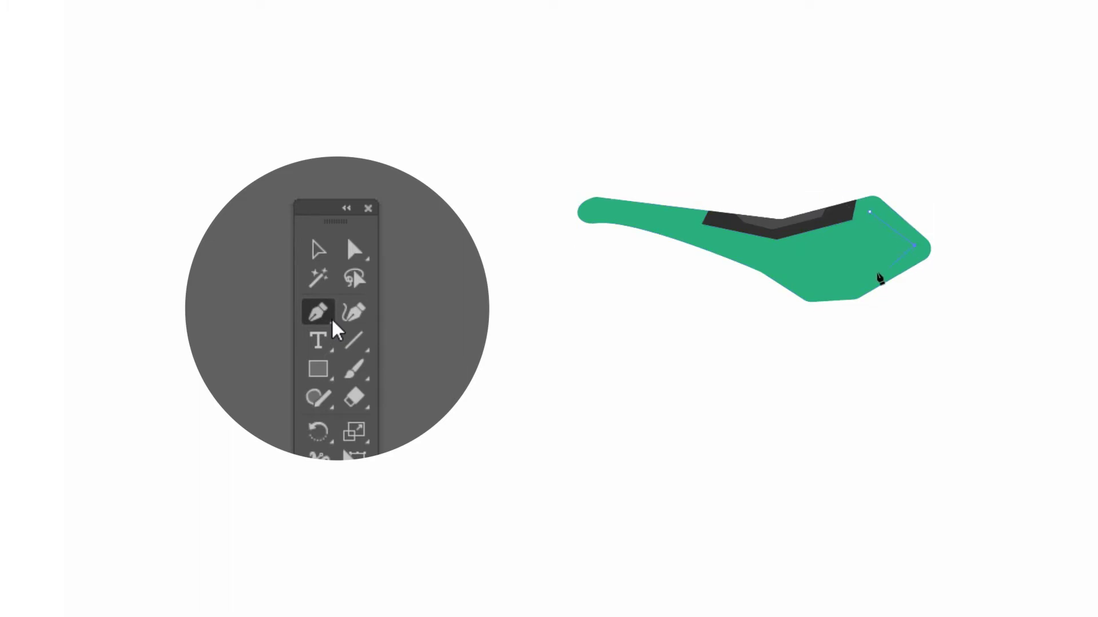
# Complete the darker green inset panel on the bike's tank with the Pen tool and deselect it.
pyautogui.click(846, 288)
pyautogui.click(788, 275)
pyautogui.click(778, 255)
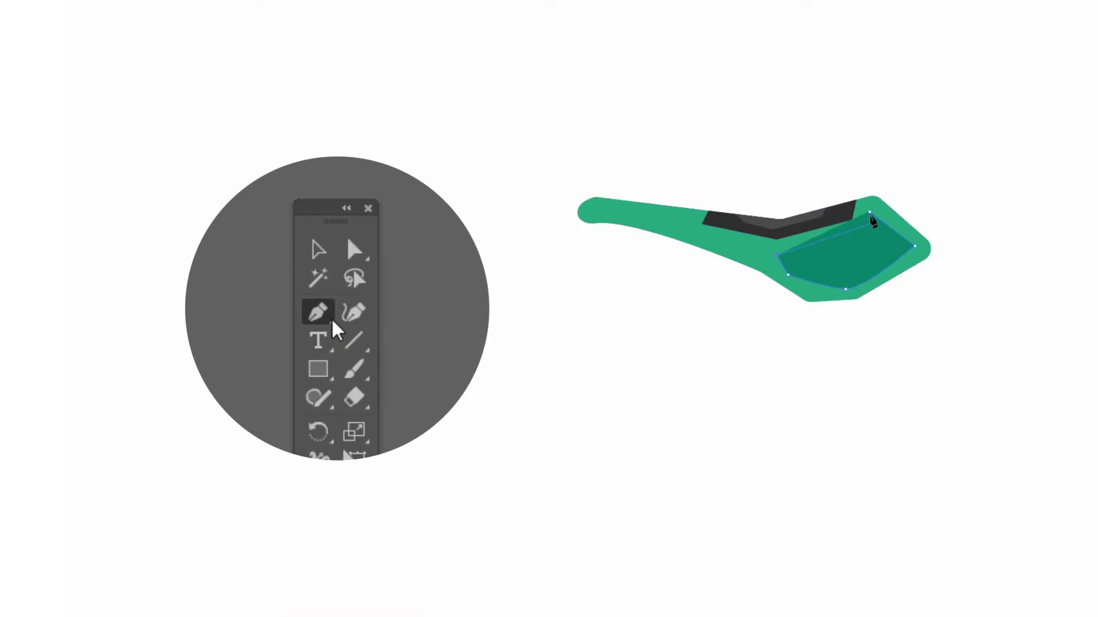
pyautogui.hotkey('ctrl', 'shift', 'a')
pyautogui.press('v')
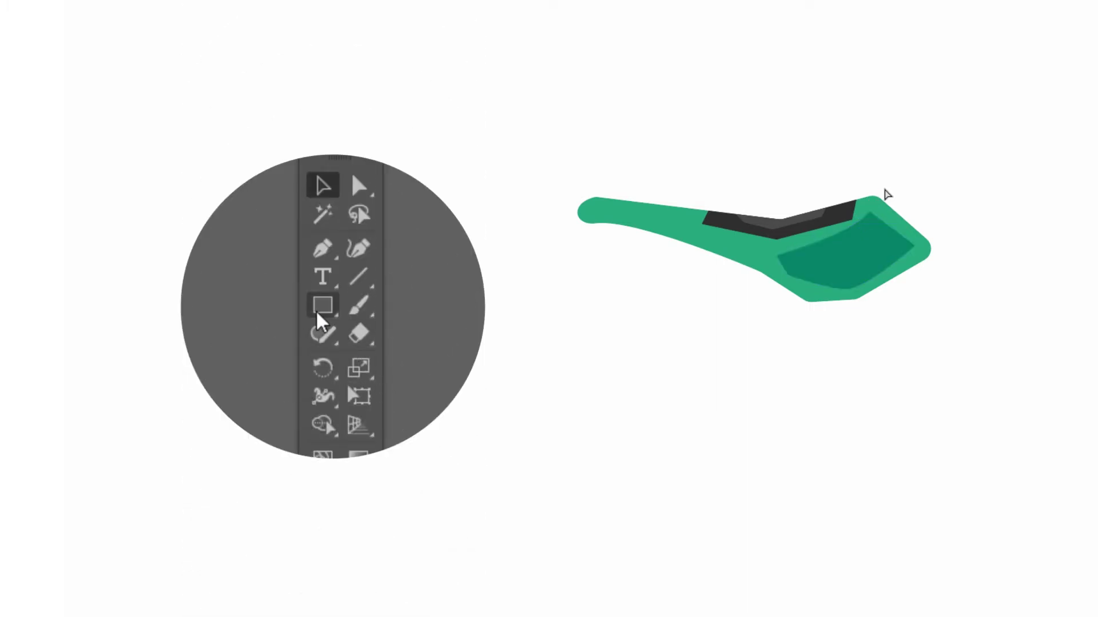
# Draw a tilted dark rectangle at the front end of the green body and send it to the back.
pyautogui.press('m')
pyautogui.moveTo(919, 235)
pyautogui.mouseDown()
pyautogui.moveTo(917, 251)
pyautogui.moveTo(944, 236)
pyautogui.moveTo(906, 220)
pyautogui.mouseUp()
pyautogui.rightClick(667, 150)
pyautogui.moveTo(754, 363)
pyautogui.click(848, 400)
pyautogui.press('v')
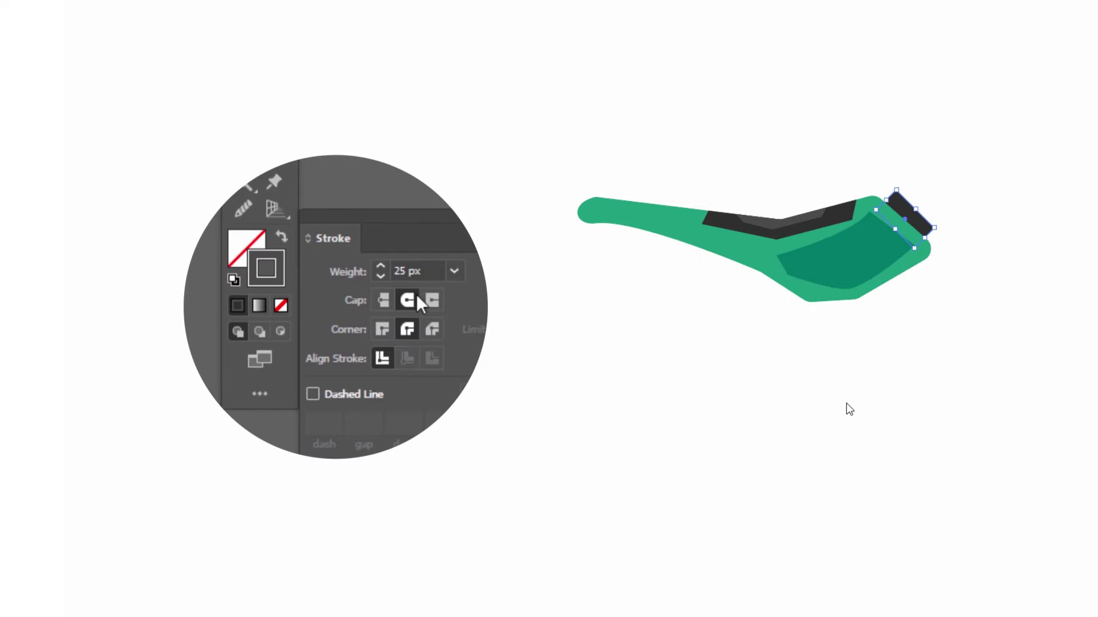
# Draw the handlebar and front fork as one bent dark grey line with a 25 px stroke and round caps.
pyautogui.click(847, 404)
pyautogui.press('p')
pyautogui.click(827, 123)
pyautogui.click(872, 119)
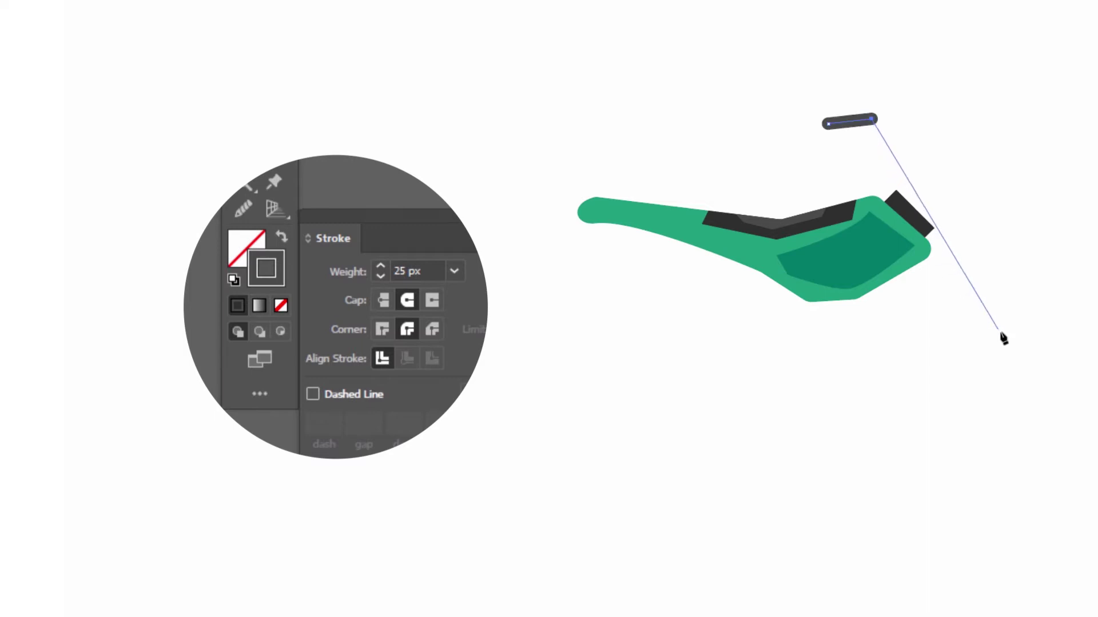
pyautogui.click(1042, 382)
# Move the dark rectangle's upper outer corner point so its edge lines up with the fork.
pyautogui.keyDown('ctrl'); pyautogui.click(913, 220); pyautogui.keyUp('ctrl')
pyautogui.keyDown('ctrl'); pyautogui.click(896, 191); pyautogui.keyUp('ctrl')
pyautogui.moveTo(901, 190); pyautogui.dragTo(907, 186)
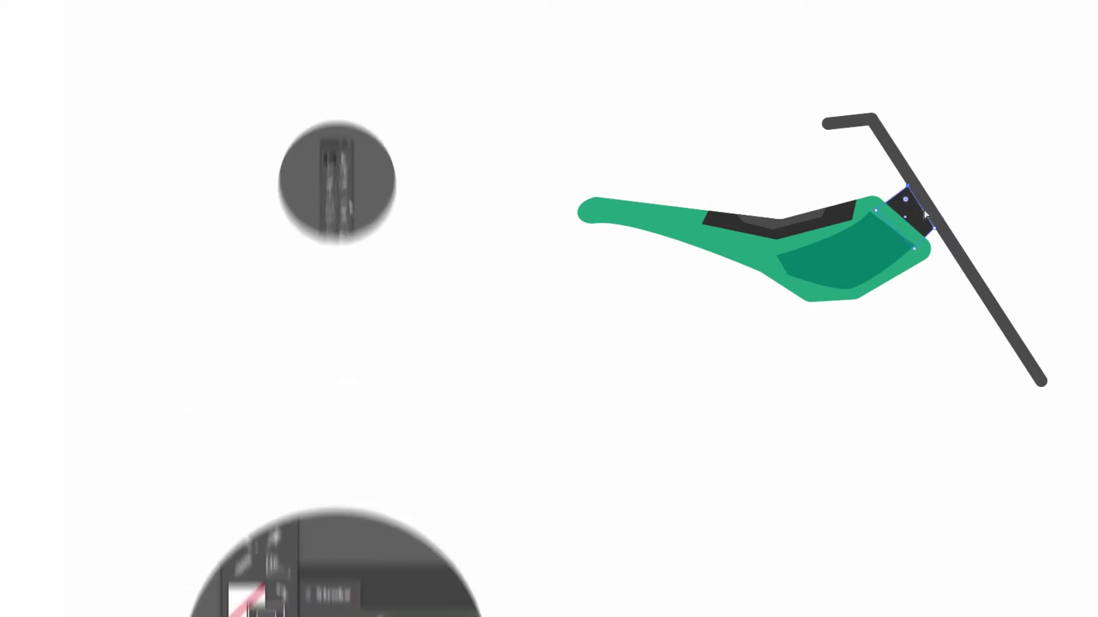
# Draw a green #1F9F7D headlight shape in front of the upper fork and send it to the back.
pyautogui.press('p')
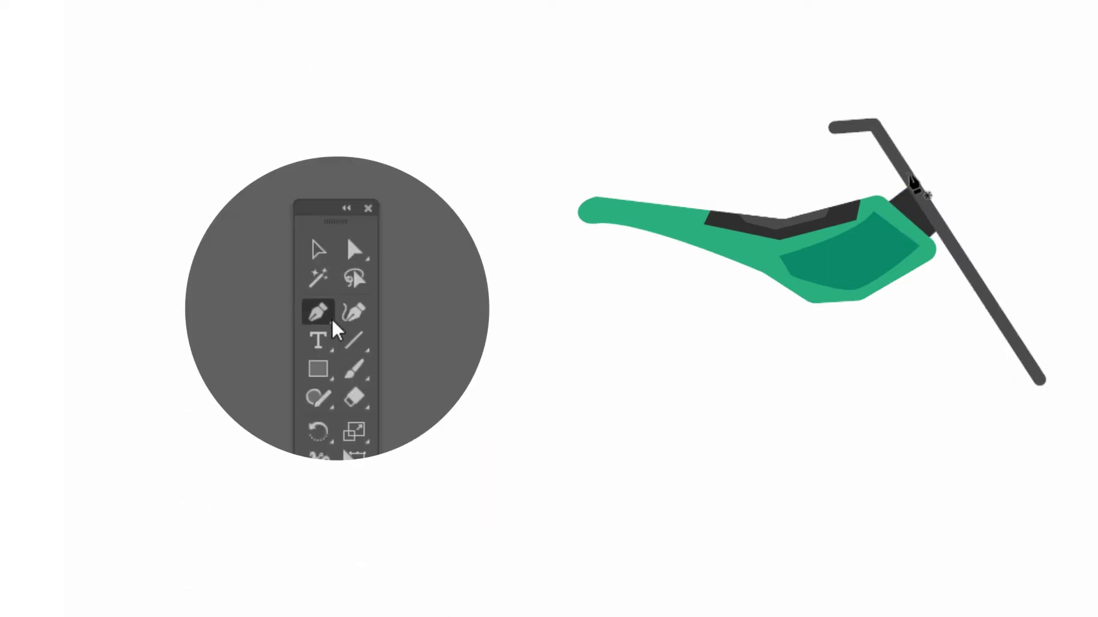
pyautogui.click(910, 175)
pyautogui.click(939, 174)
pyautogui.click(967, 199)
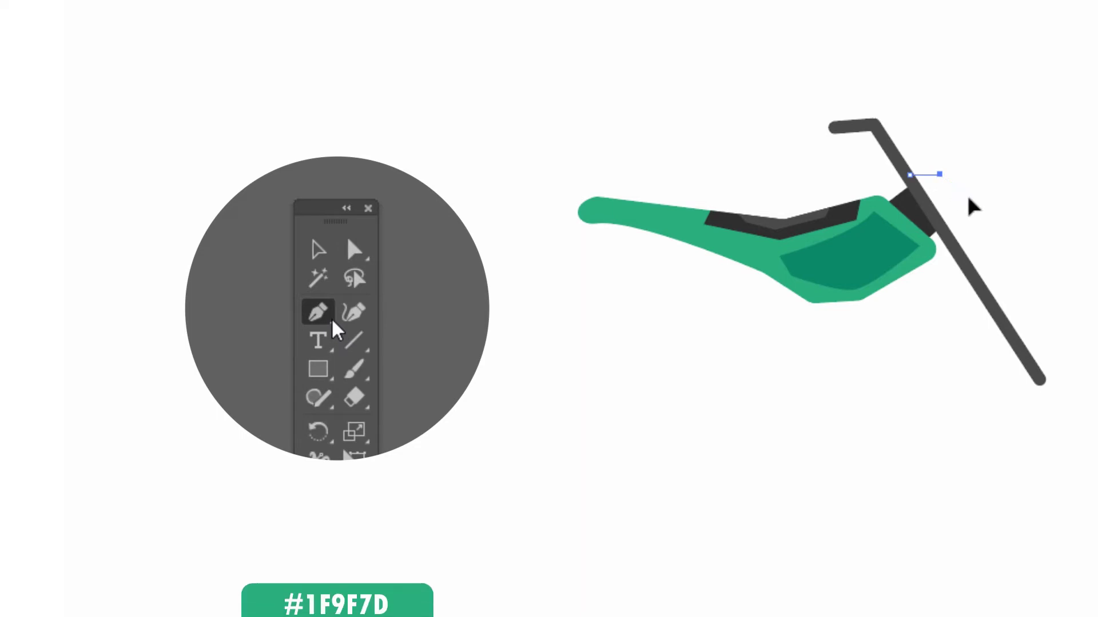
pyautogui.click(946, 227)
pyautogui.click(909, 175)
pyautogui.rightClick(673, 65)
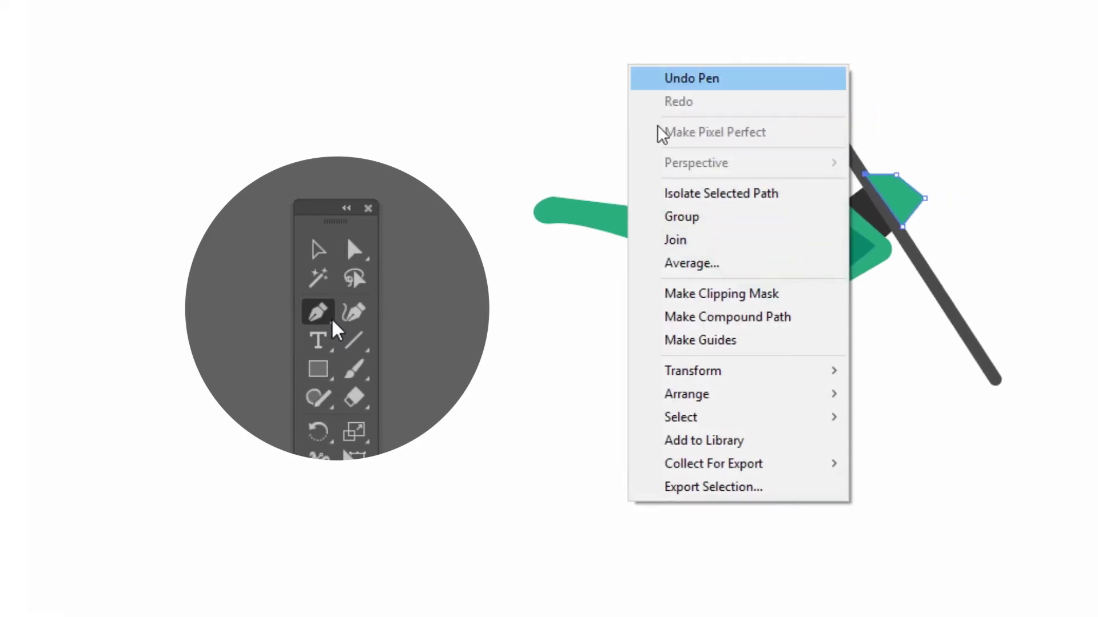
pyautogui.moveTo(747, 387)
pyautogui.click(941, 468)
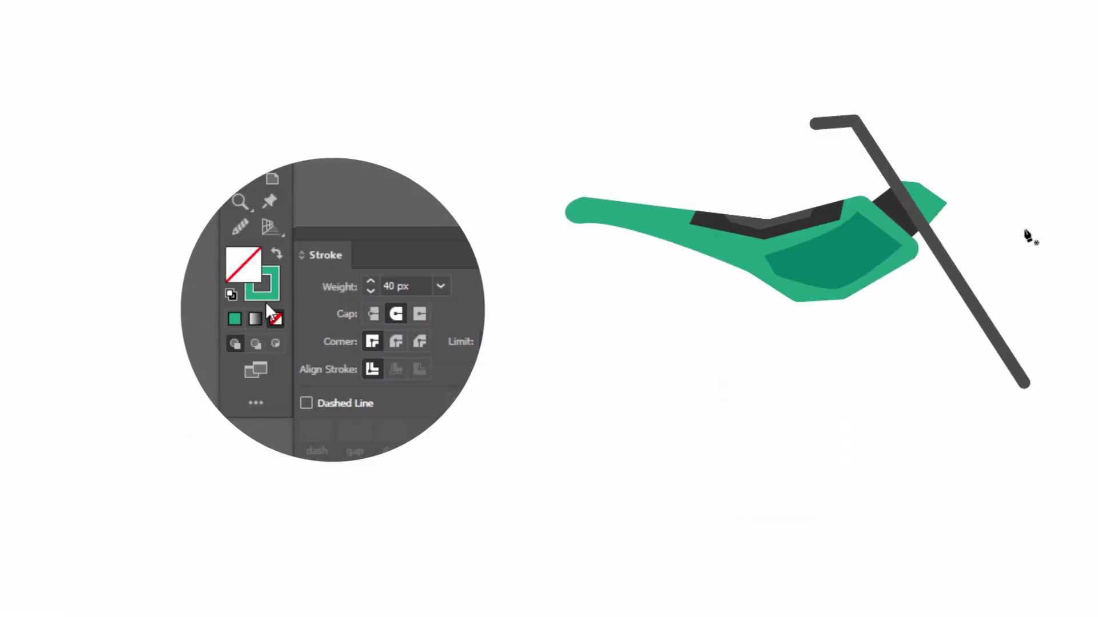
# Draw the front fender as a curved green line across the fork with no fill, a 40 px stroke and round caps.
pyautogui.click(274, 286)
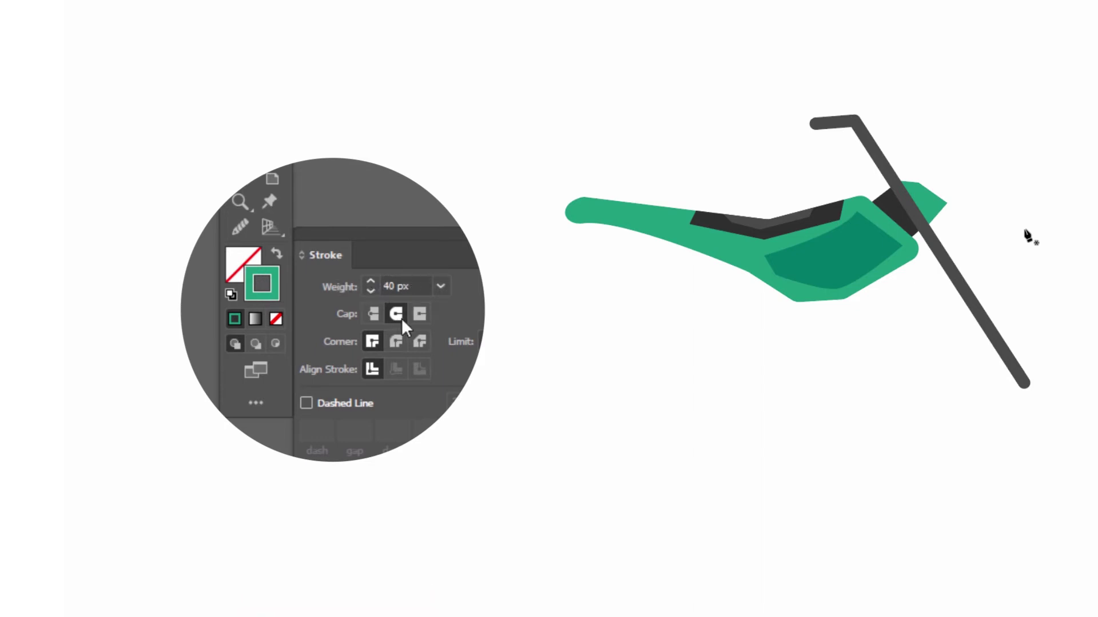
pyautogui.click(1030, 228)
pyautogui.moveTo(886, 341); pyautogui.dragTo(835, 451)
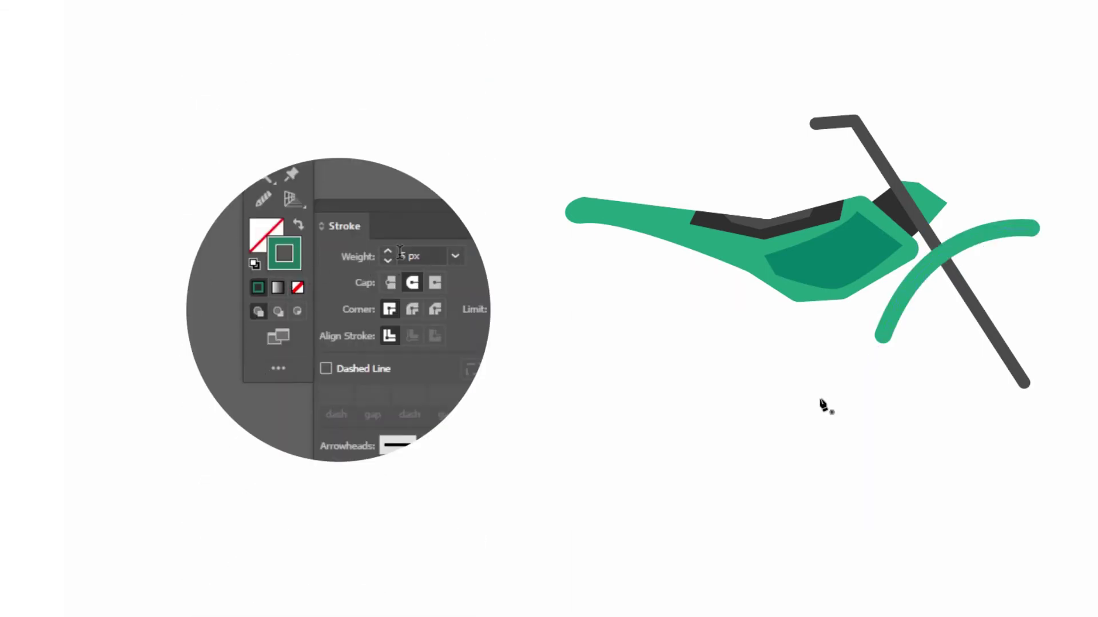
# Draw a 5 px dark green curved accent line along the middle of the front fender.
pyautogui.click(432, 253)
pyautogui.press('Return')
pyautogui.click(1032, 230)
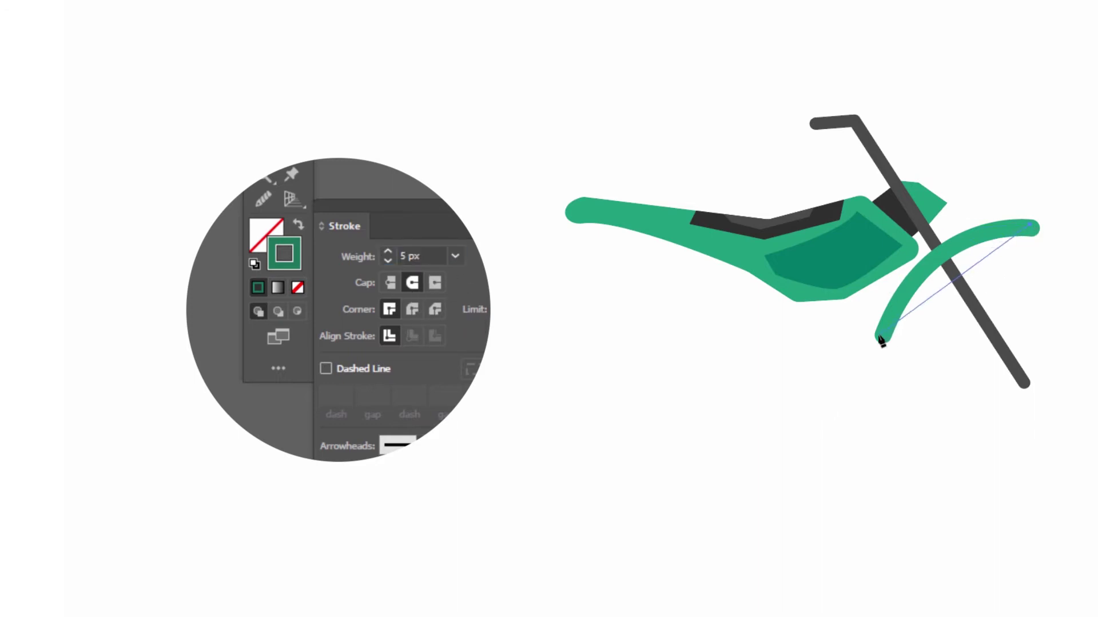
pyautogui.moveTo(881, 333); pyautogui.dragTo(826, 451)
pyautogui.press('Escape')
# Select the front fender and its accent line and send them to the back behind the fork.
pyautogui.press('a')
pyautogui.moveTo(922, 350); pyautogui.dragTo(897, 283)
pyautogui.rightClick(678, 95)
pyautogui.moveTo(709, 267)
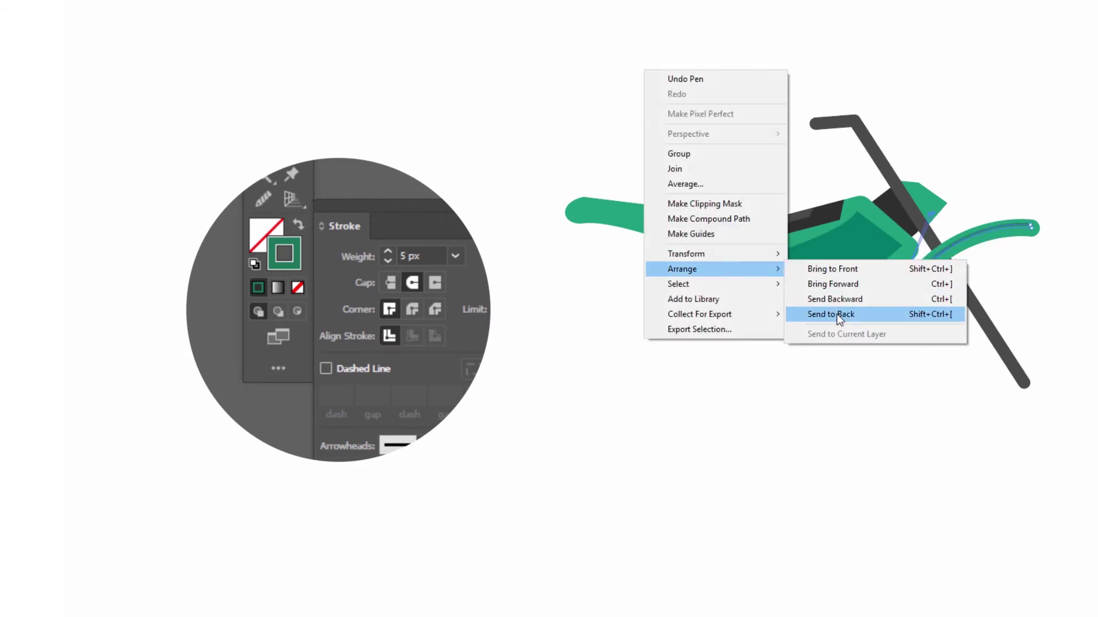
pyautogui.click(836, 313)
# Draw the angular #303030 engine block below the green body with the Pen tool.
pyautogui.press('p')
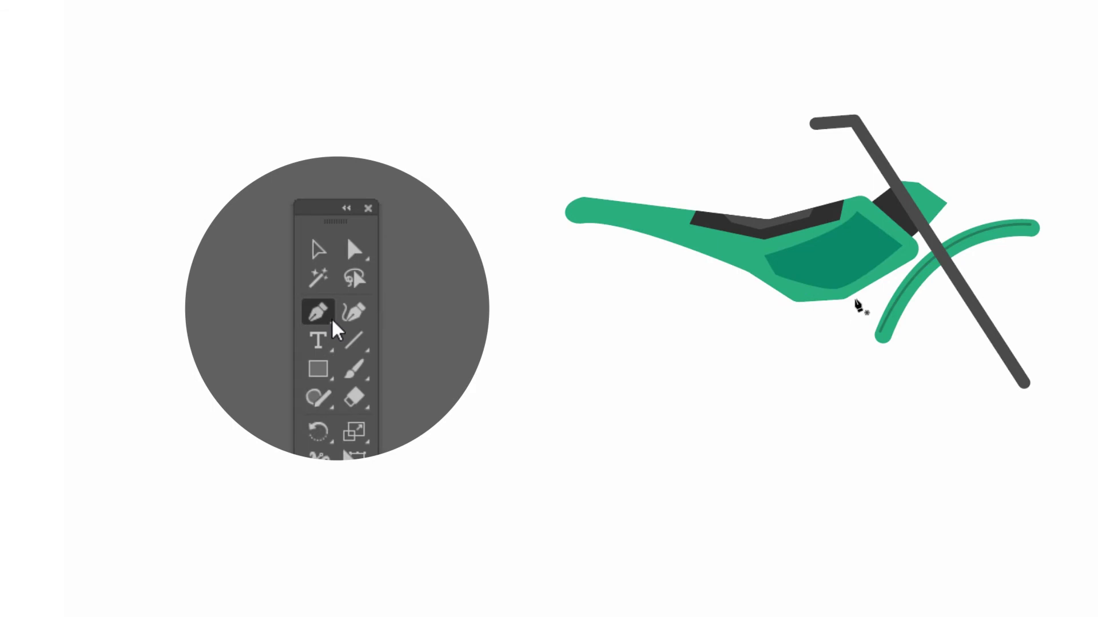
pyautogui.click(847, 294)
pyautogui.click(736, 382)
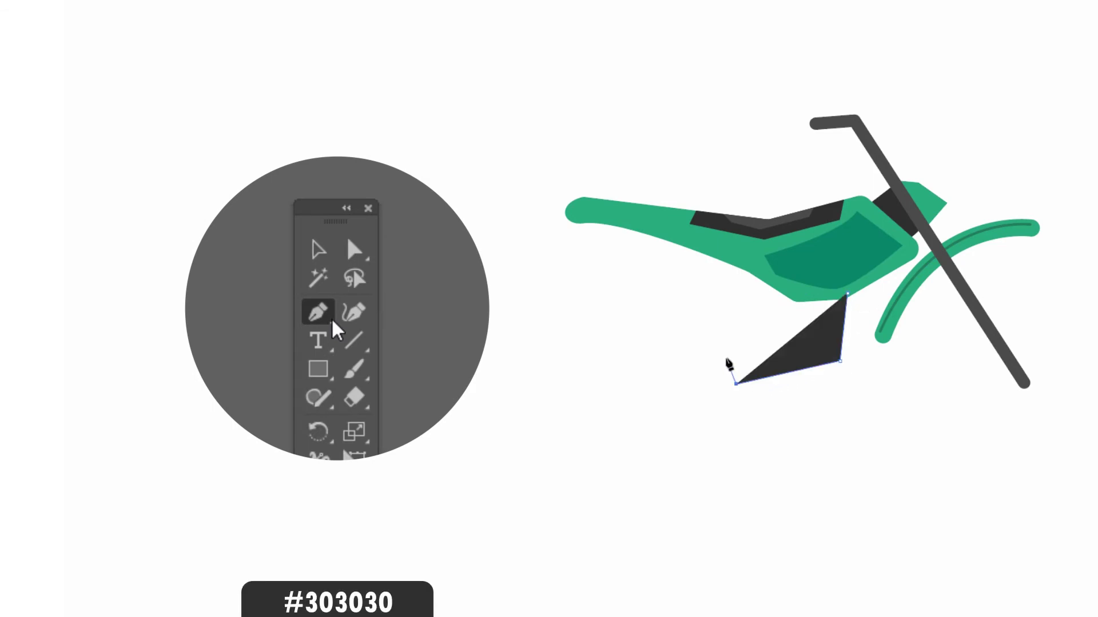
pyautogui.click(726, 359)
pyautogui.click(748, 330)
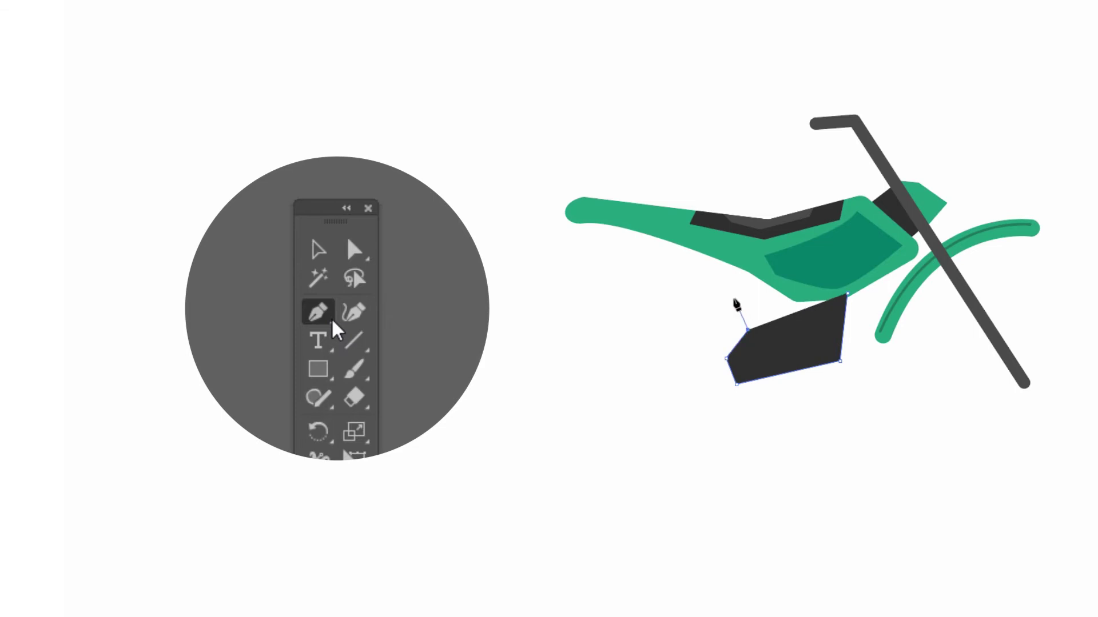
pyautogui.click(732, 297)
pyautogui.click(740, 263)
pyautogui.click(846, 293)
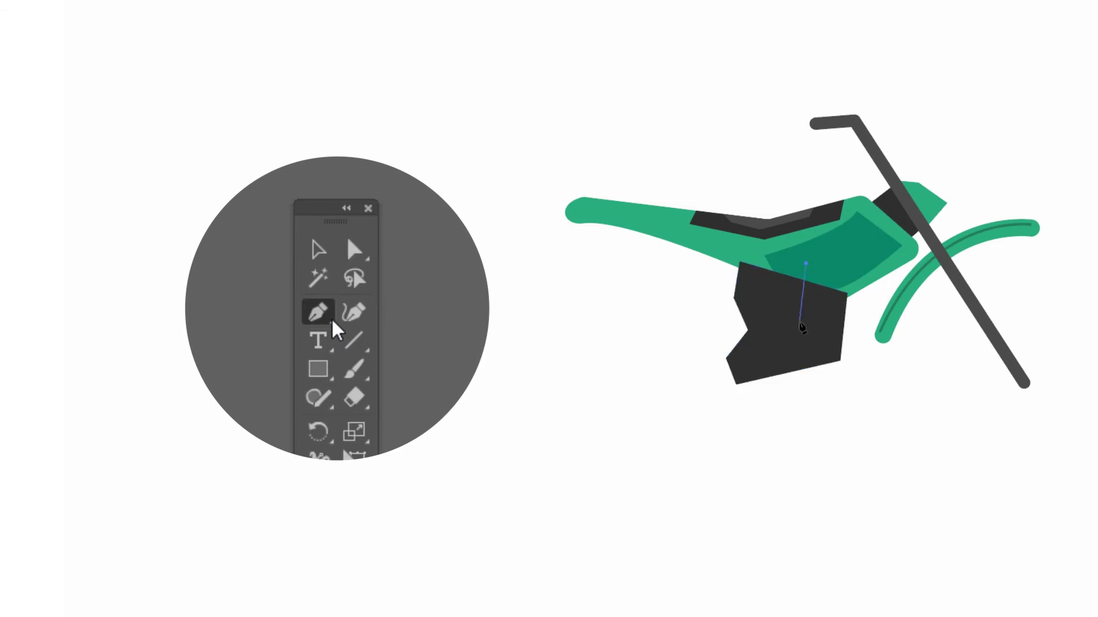
# Draw a slanted #7F7F7F cylinder on the engine block and add a #4B4B4B band across its middle.
pyautogui.click(830, 332)
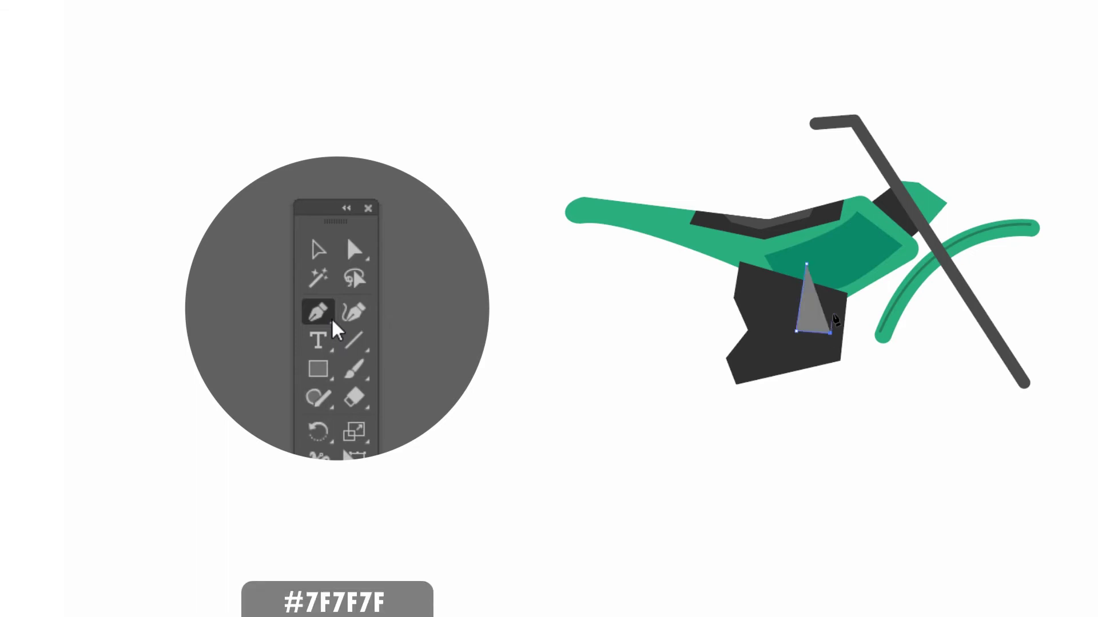
pyautogui.click(841, 269)
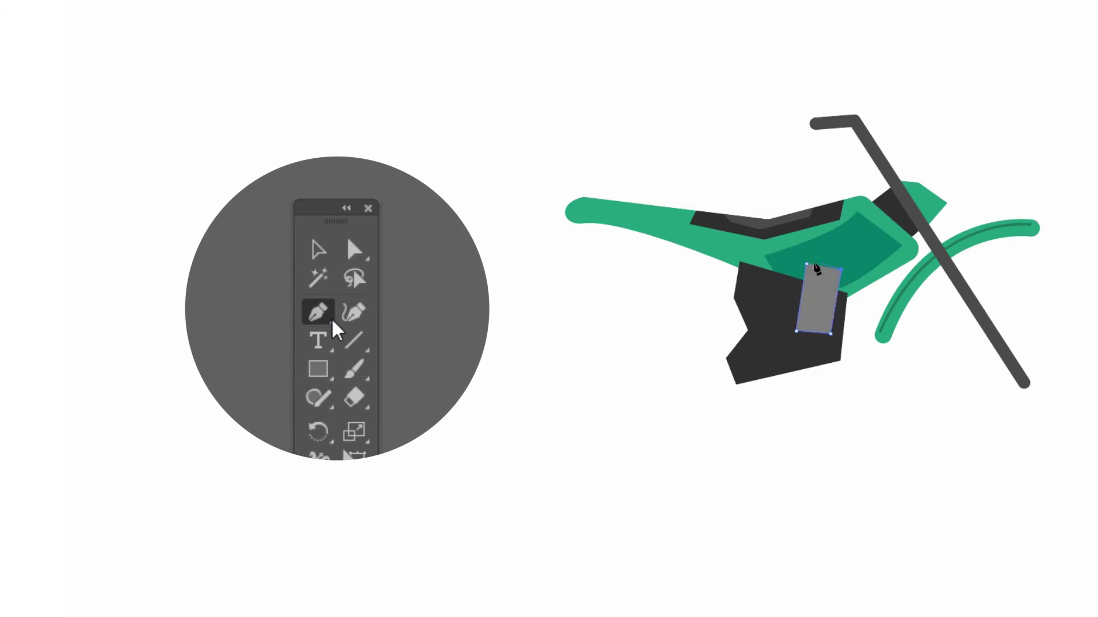
pyautogui.click(833, 313)
pyautogui.click(803, 310)
pyautogui.click(801, 288)
# Draw a notched #4B4B4B detail shape on the engine block beside the cylinder and deselect it.
pyautogui.click(783, 326)
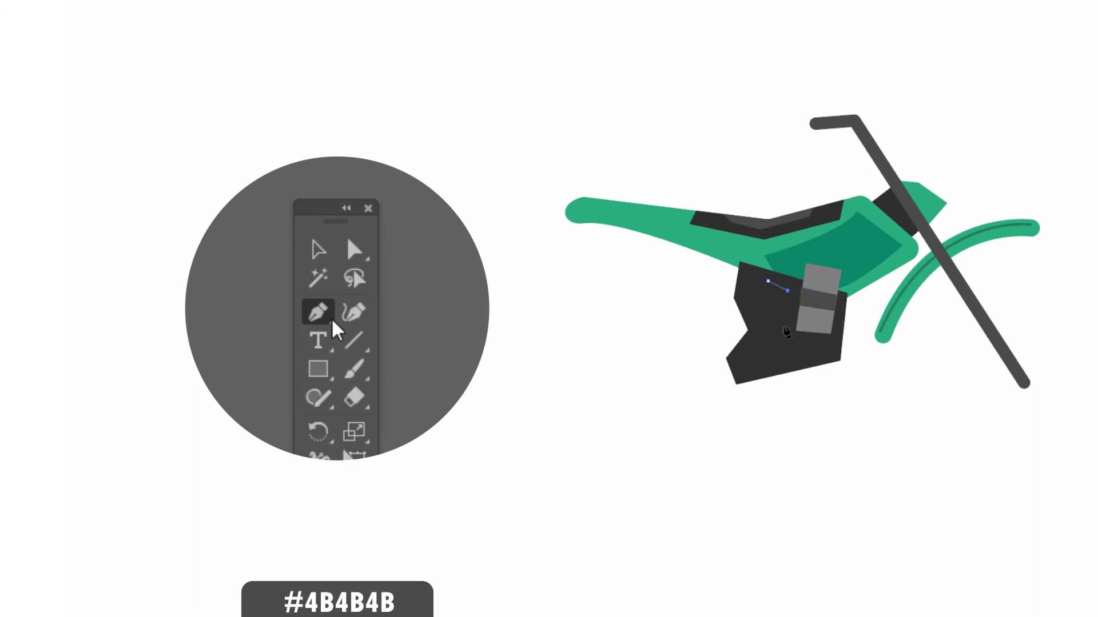
pyautogui.click(763, 328)
pyautogui.click(767, 281)
pyautogui.click(774, 301)
pyautogui.click(768, 282)
pyautogui.hotkey('ctrl', 'shift', 'a')
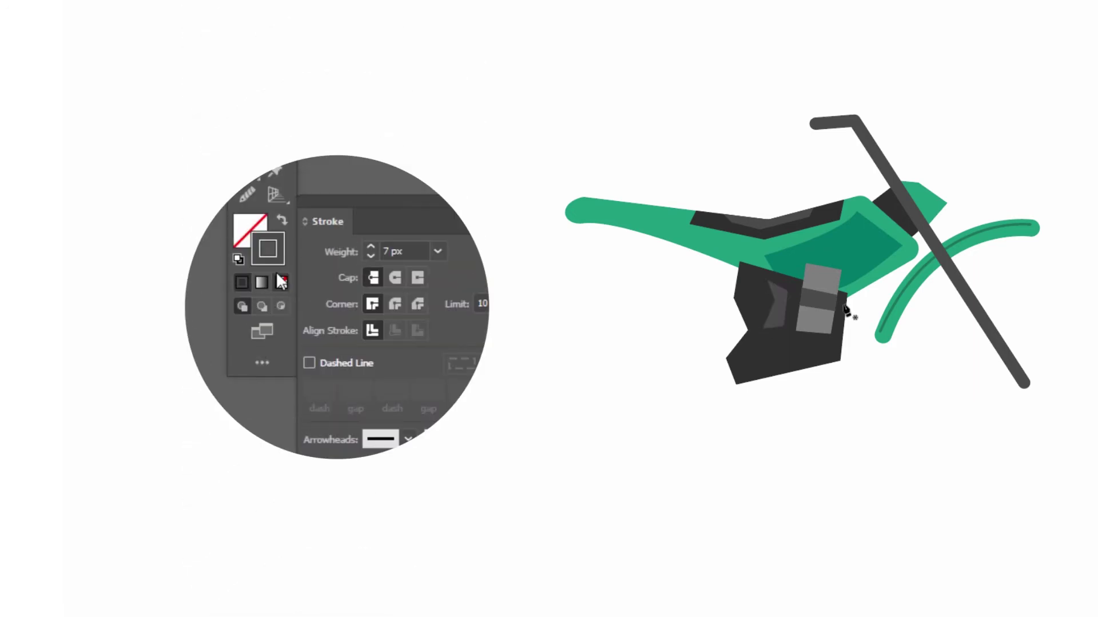
# Draw a curved dark grey pipe with a 7 px stroke at the engine's front edge and send it to the back.
pyautogui.click(409, 252)
pyautogui.press('Return')
pyautogui.moveTo(836, 351); pyautogui.dragTo(813, 355)
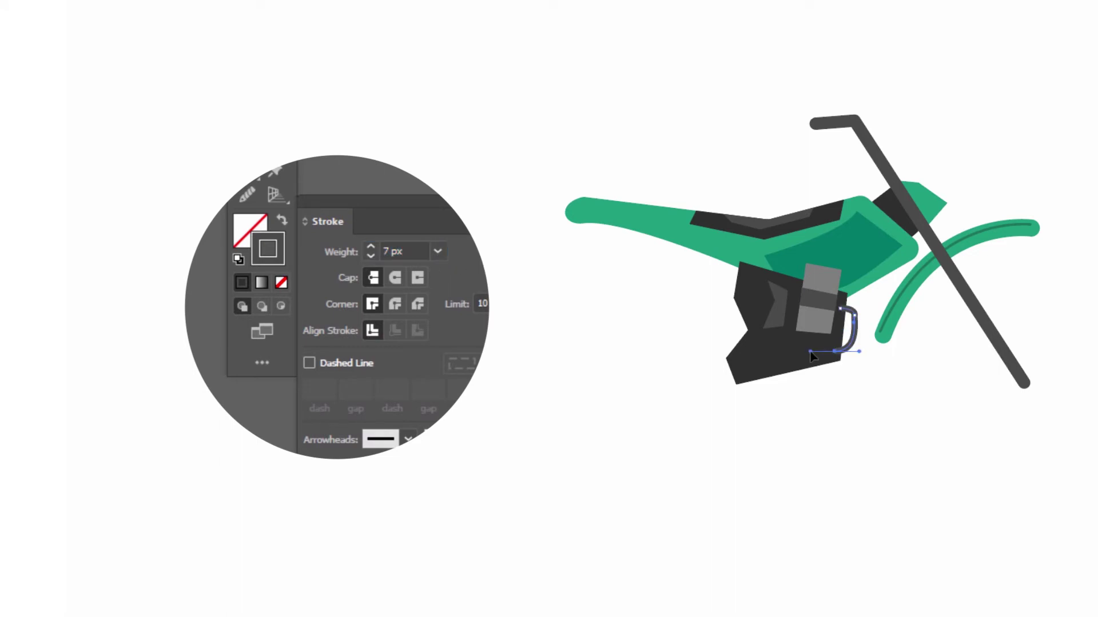
pyautogui.rightClick(650, 279)
pyautogui.moveTo(690, 203)
pyautogui.click(829, 237)
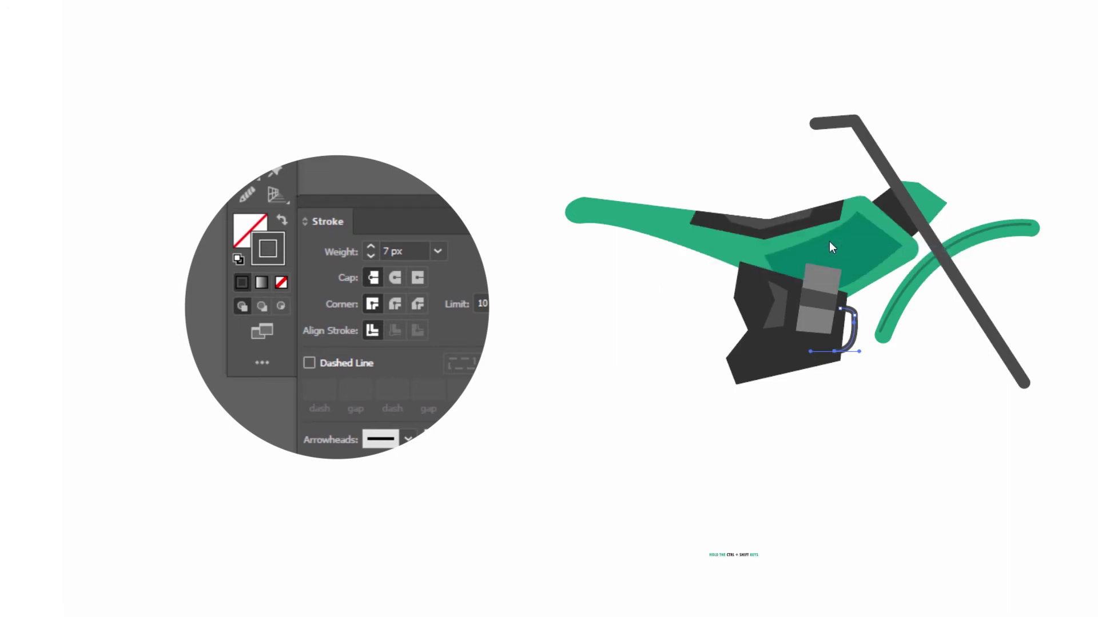
# Select the engine block, cylinder, detail shape and pipe together and send them behind the green body.
pyautogui.click(822, 284)
pyautogui.keyDown('shift'); pyautogui.click(783, 300); pyautogui.keyUp('shift')
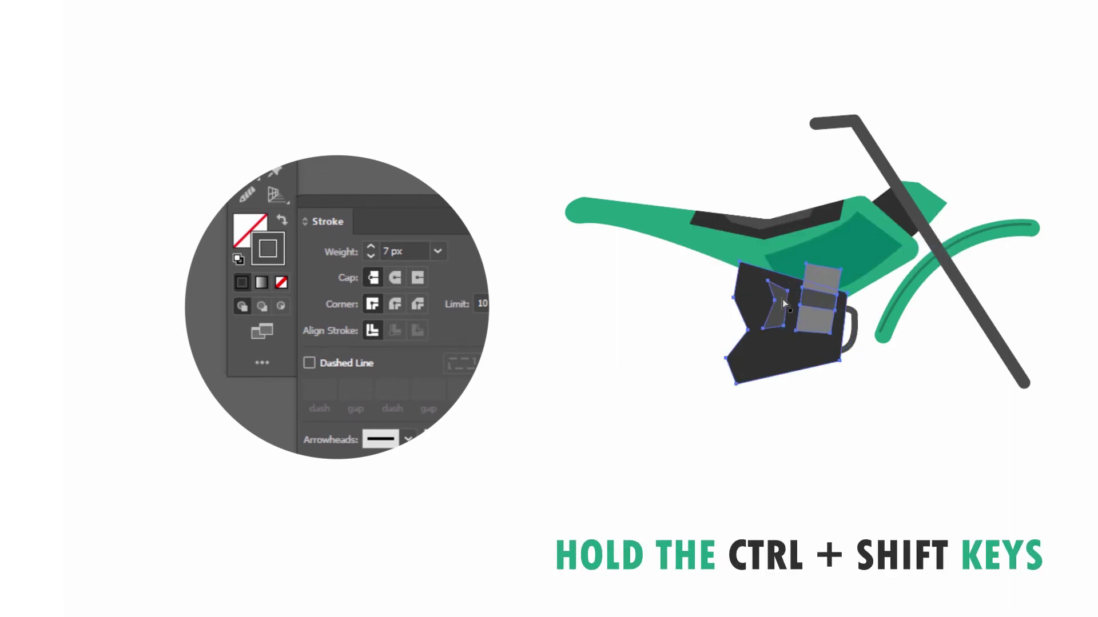
pyautogui.keyDown('shift'); pyautogui.click(856, 323); pyautogui.keyUp('shift')
pyautogui.press('p')
pyautogui.rightClick(681, 287)
pyautogui.moveTo(722, 214)
pyautogui.click(878, 172)
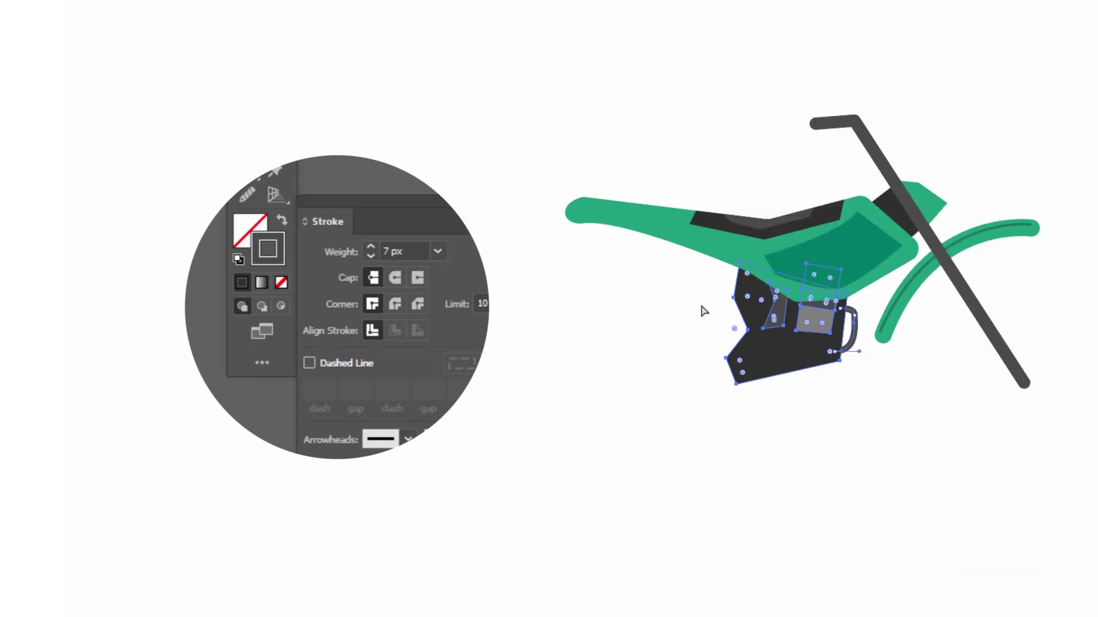
# Draw a thick dark grey bar with round caps across the lower part of the engine block.
pyautogui.moveTo(252, 286); pyautogui.dragTo(438, 313)
pyautogui.hotkey('ctrl', 'shift', 'a')
pyautogui.moveTo(670, 308)
pyautogui.mouseDown()
pyautogui.moveTo(743, 343)
pyautogui.moveTo(743, 323)
pyautogui.moveTo(834, 342)
pyautogui.moveTo(813, 344)
pyautogui.mouseUp()
pyautogui.press('a')
pyautogui.hotkey('ctrl', 'shift', 'a')
# Draw three #818181 circles on the engine: one on the upper block and one at each end of the lower bar.
pyautogui.press('l')
pyautogui.moveTo(221, 280); pyautogui.dragTo(323, 298)
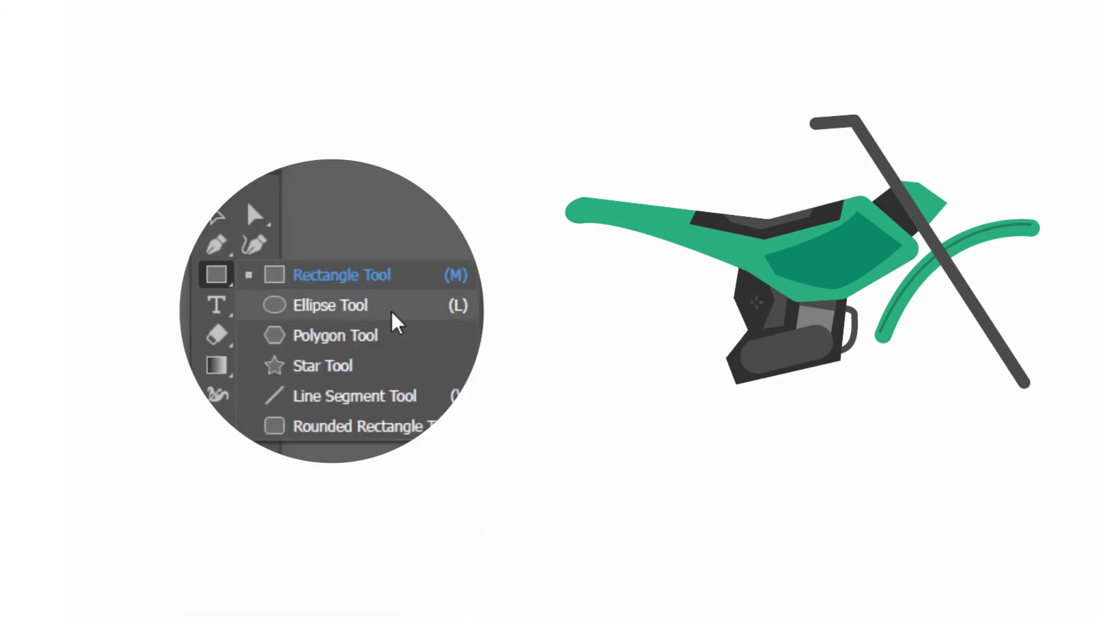
pyautogui.moveTo(752, 298); pyautogui.dragTo(760, 307)
pyautogui.moveTo(757, 359); pyautogui.dragTo(774, 375)
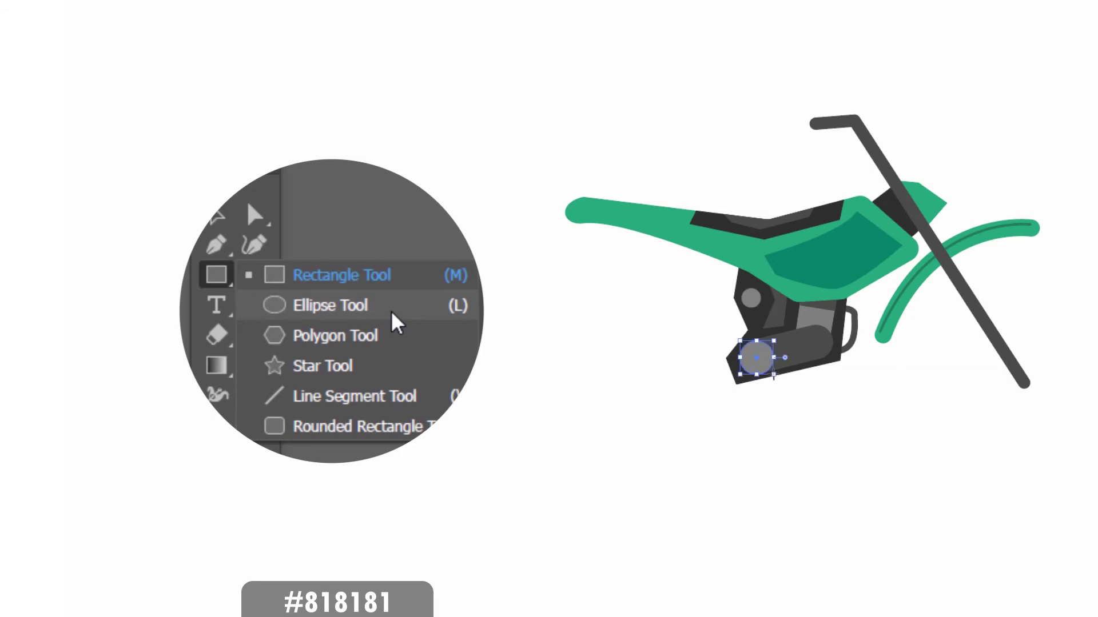
pyautogui.moveTo(828, 347); pyautogui.dragTo(829, 348)
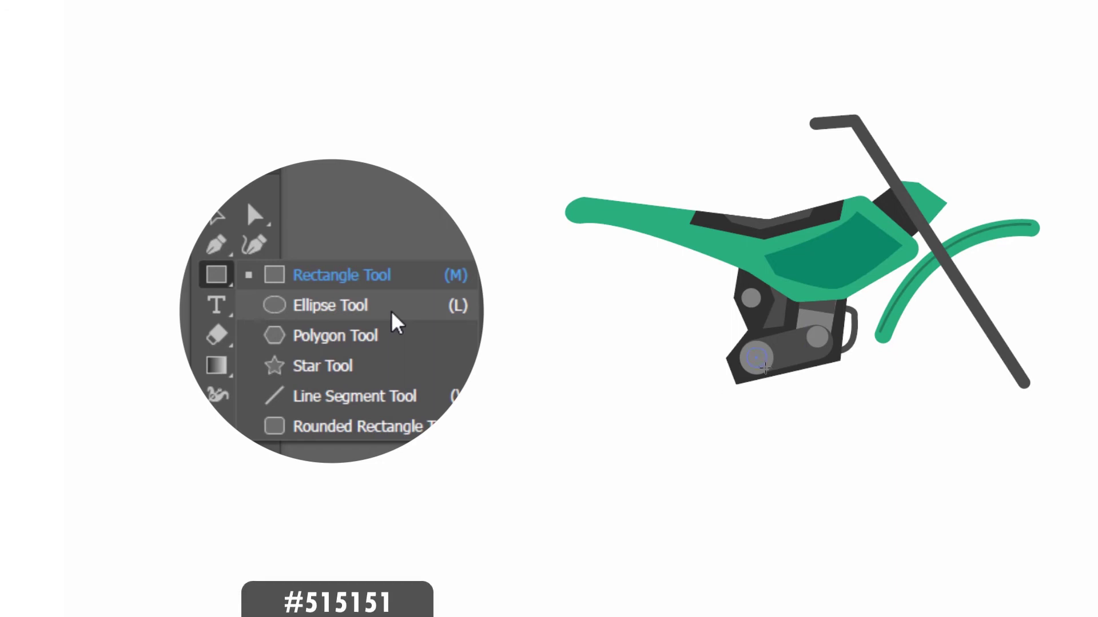
# Add smaller #515151 circles centred inside the two grey circles on the lower engine bar.
pyautogui.moveTo(757, 358); pyautogui.dragTo(769, 370)
pyautogui.moveTo(820, 338); pyautogui.dragTo(823, 341)
pyautogui.moveTo(799, 293); pyautogui.dragTo(828, 313)
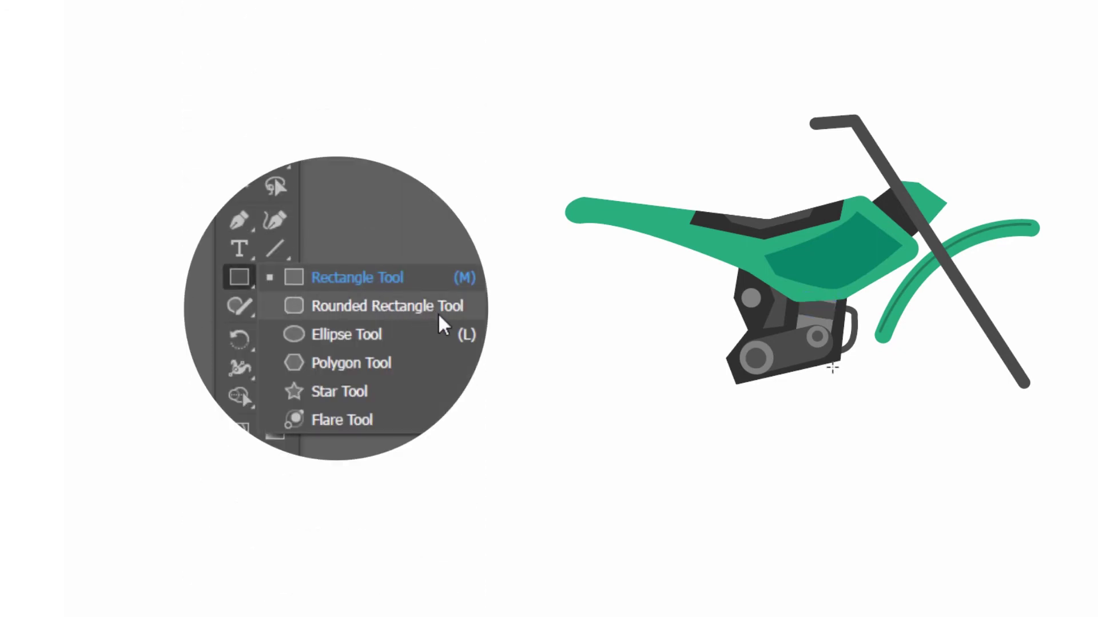
# Draw a long grey rounded rectangle as the swingarm, angle it down from the engine, lengthen it and send it to the back.
pyautogui.moveTo(564, 326); pyautogui.dragTo(725, 294)
pyautogui.moveTo(647, 338); pyautogui.dragTo(680, 347)
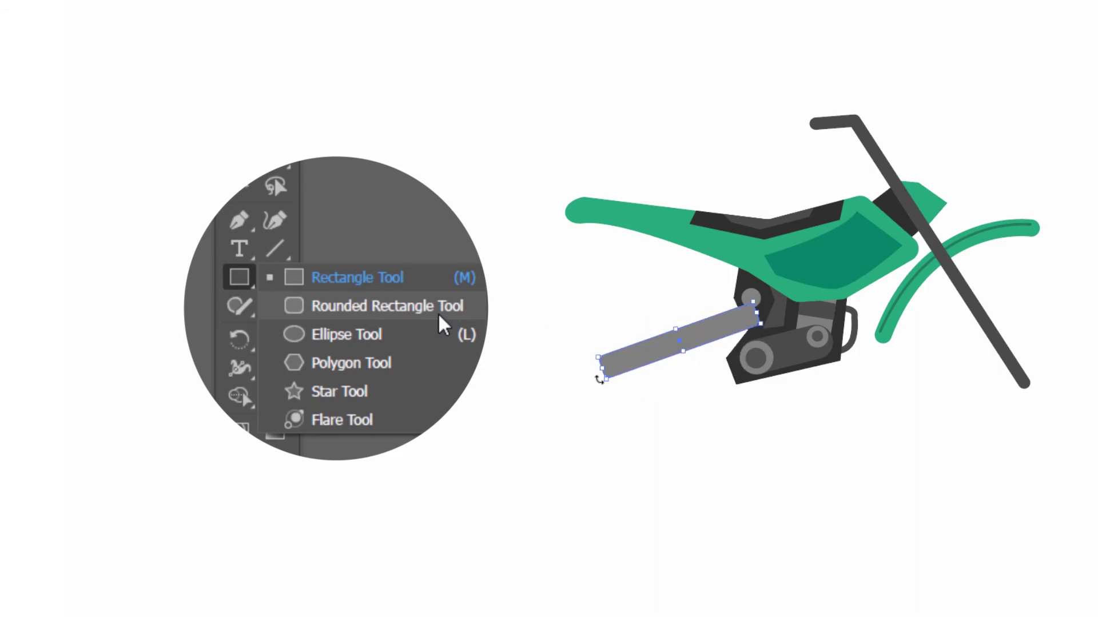
pyautogui.moveTo(602, 368); pyautogui.dragTo(578, 371)
pyautogui.rightClick(577, 370)
pyautogui.moveTo(634, 336)
pyautogui.click(714, 378)
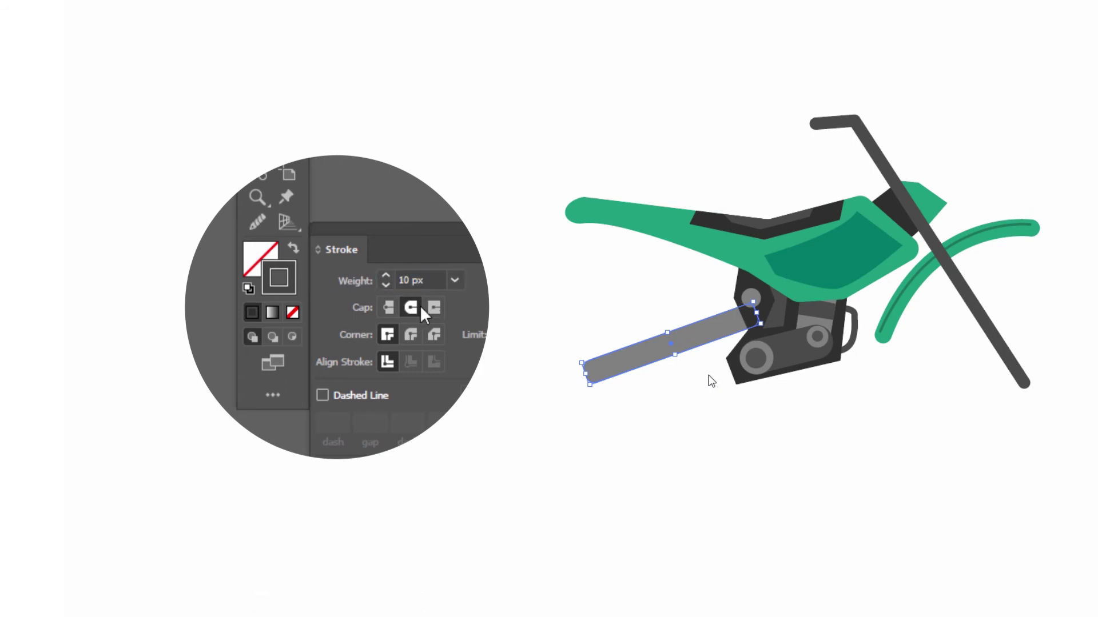
# Draw a curved dark grey line with a 10 px stroke and round caps from the engine to above the swingarm.
pyautogui.click(708, 375)
pyautogui.press('p')
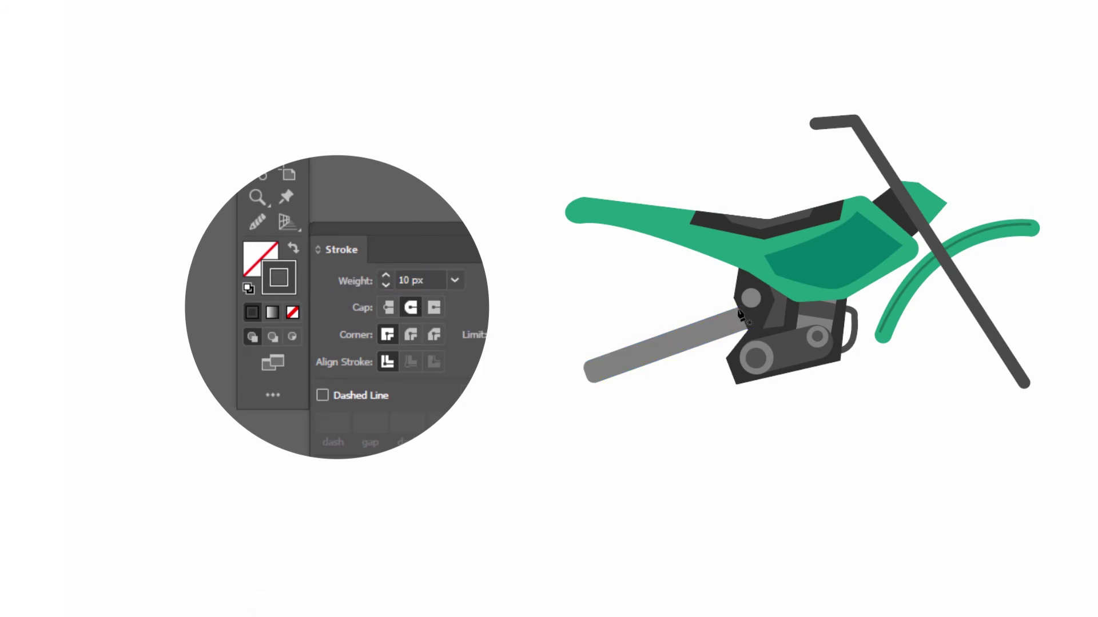
pyautogui.click(736, 311)
pyautogui.moveTo(680, 279); pyautogui.dragTo(640, 278)
pyautogui.click(645, 273)
pyautogui.press('Escape')
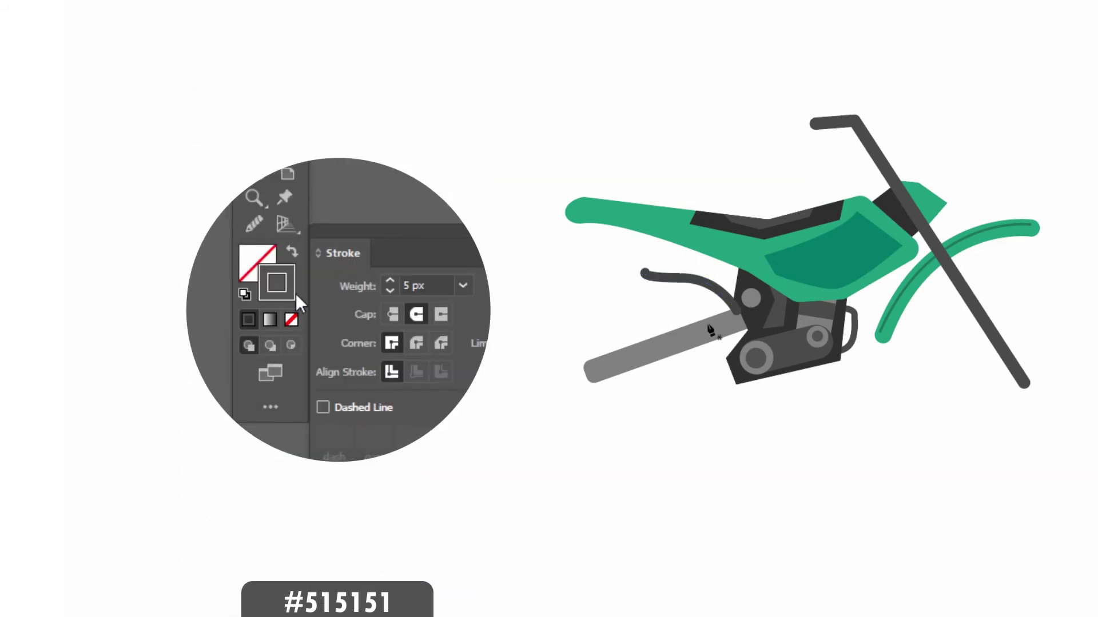
# Draw a straight #515151 line with a 5 px stroke and round caps along the middle of the swingarm.
pyautogui.click(443, 286)
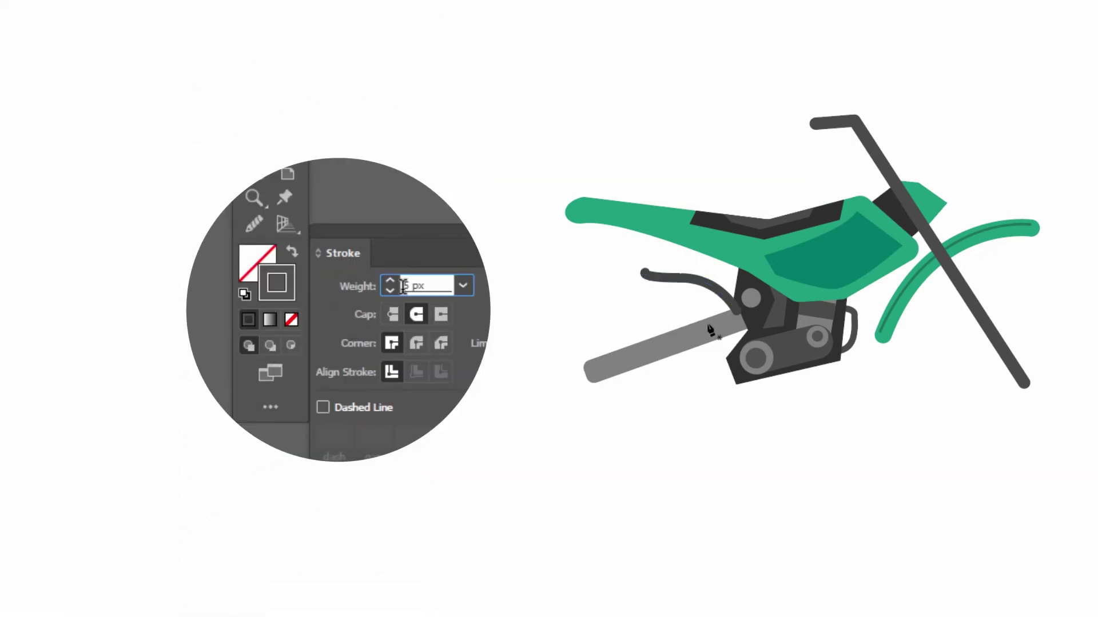
pyautogui.click(426, 314)
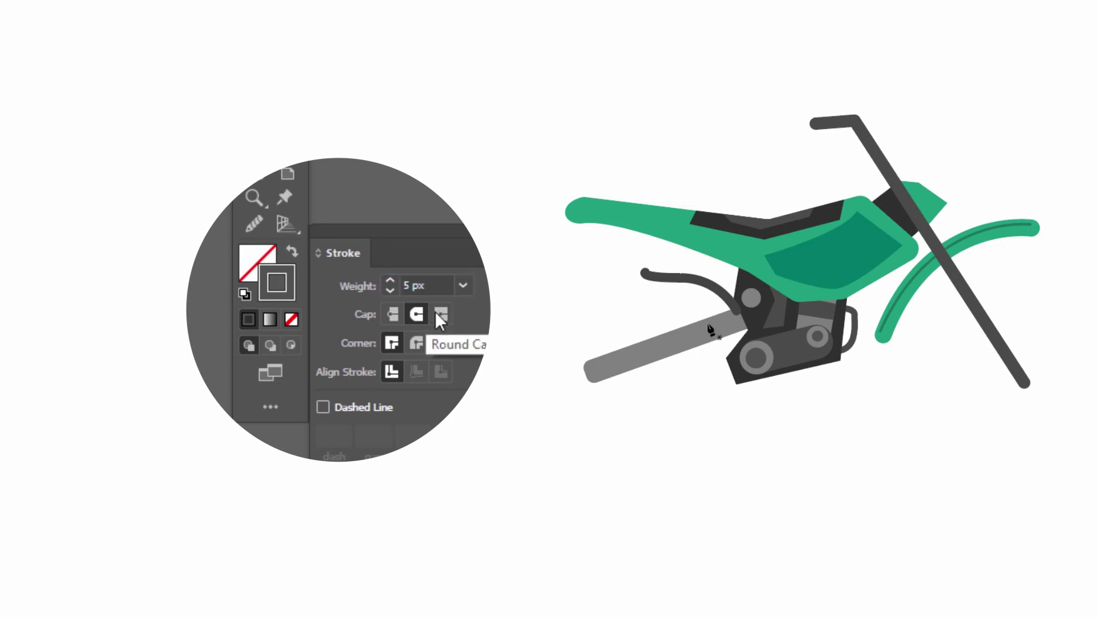
pyautogui.click(620, 355)
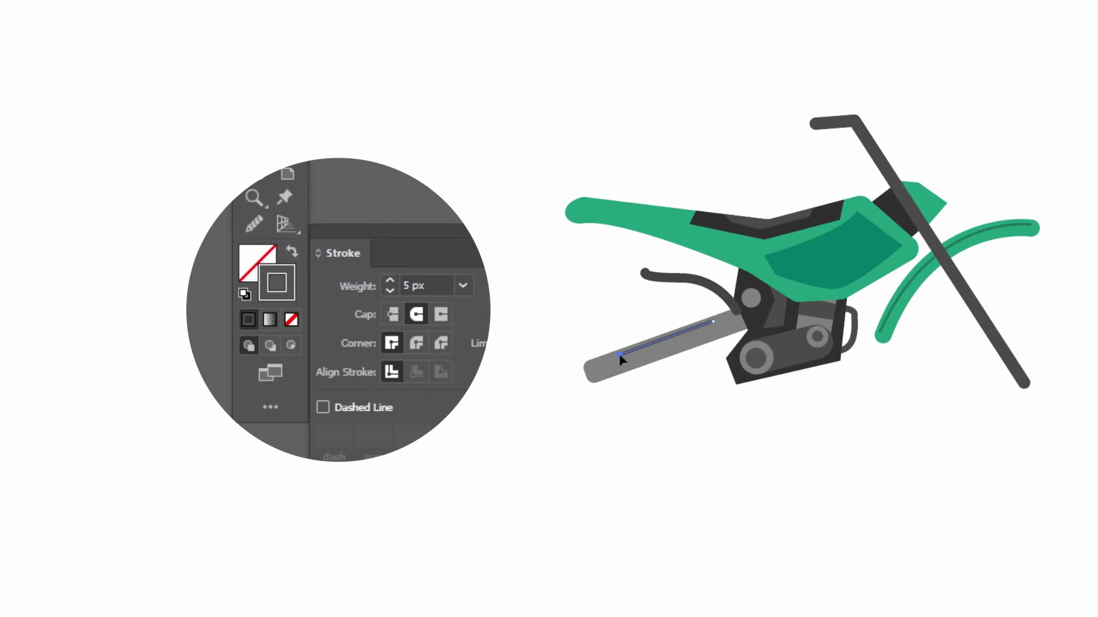
pyautogui.click(698, 366)
# Draw a small dark four-sided shape with the Pen tool on the lower engine bar, beside the large grey circle.
pyautogui.click(333, 320)
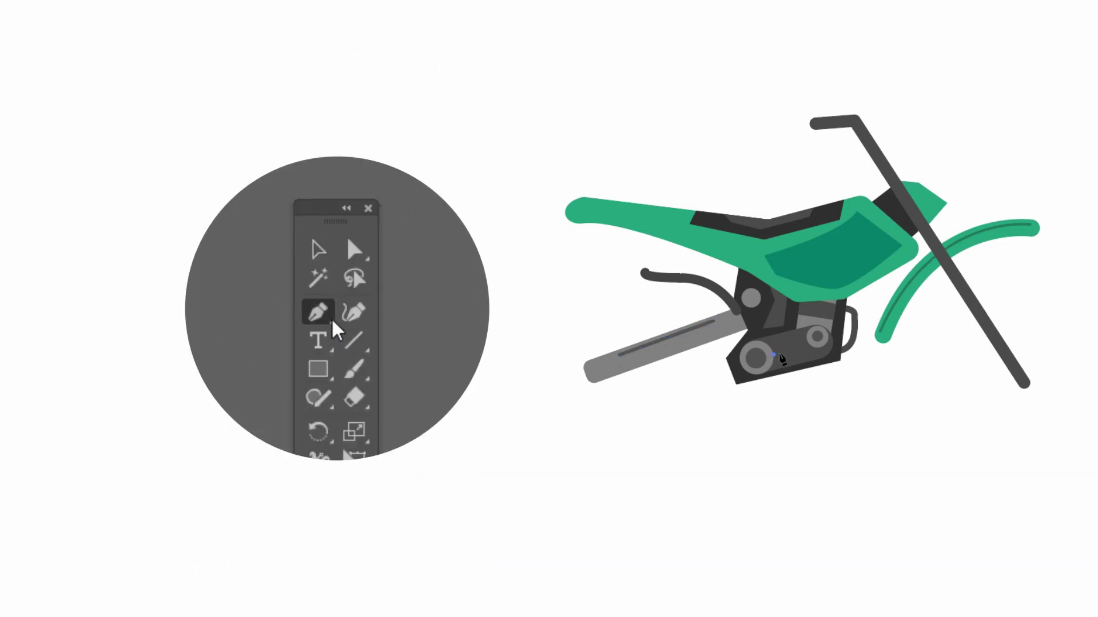
pyautogui.click(792, 360)
pyautogui.click(772, 366)
pyautogui.click(774, 355)
# Draw a dark rounded-rectangle muffler at the exhaust pipe's end, add a small rotated #6C6C6C tip and send the tip to the back.
pyautogui.click(253, 283)
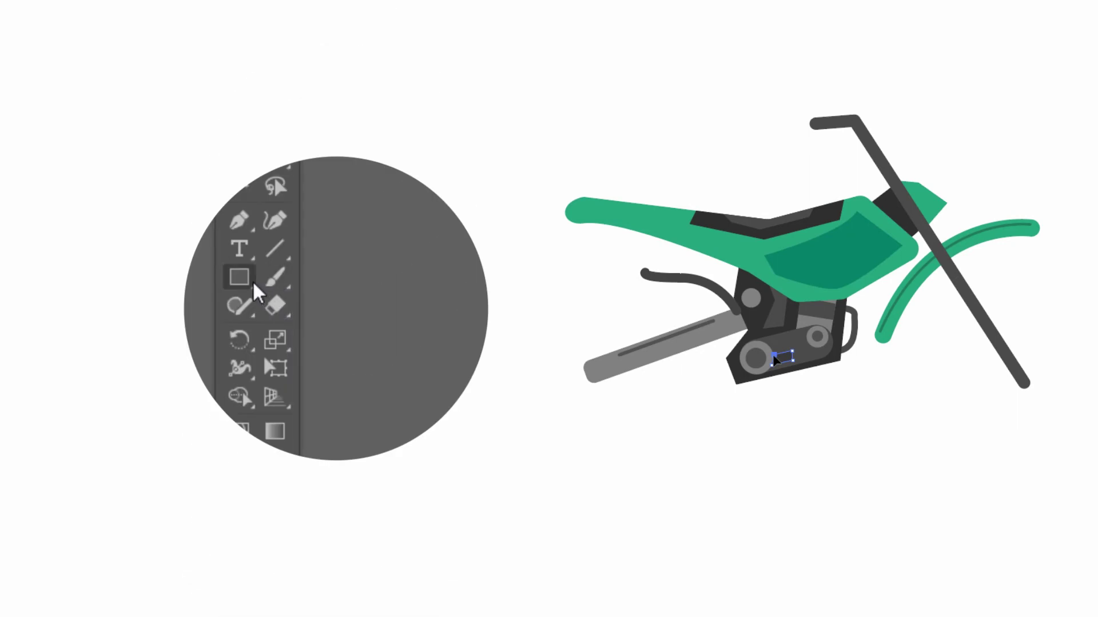
pyautogui.moveTo(253, 283); pyautogui.dragTo(426, 318)
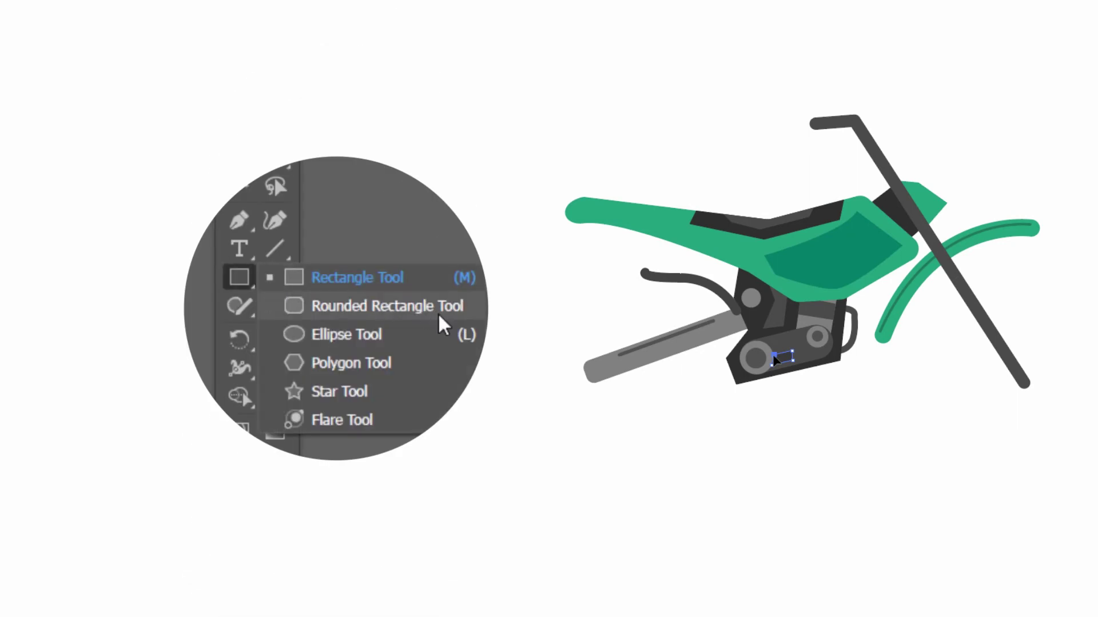
pyautogui.moveTo(580, 252); pyautogui.dragTo(697, 290)
pyautogui.hotkey('ctrl', 'shift', 'a')
pyautogui.moveTo(571, 256); pyautogui.dragTo(609, 273)
pyautogui.rightClick(523, 129)
pyautogui.moveTo(631, 347)
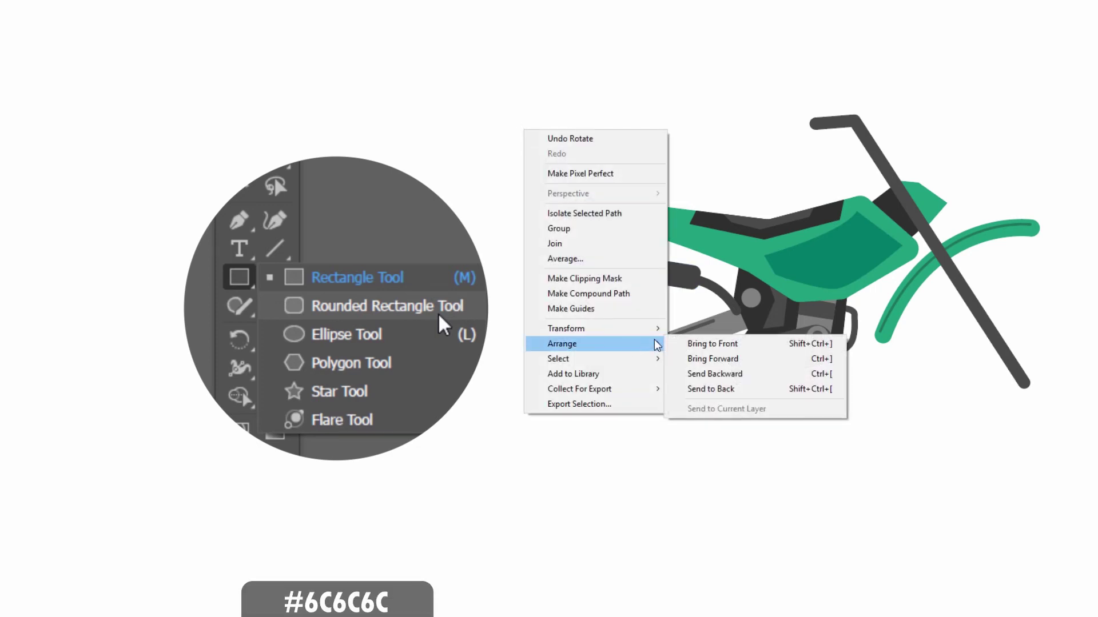
pyautogui.click(710, 389)
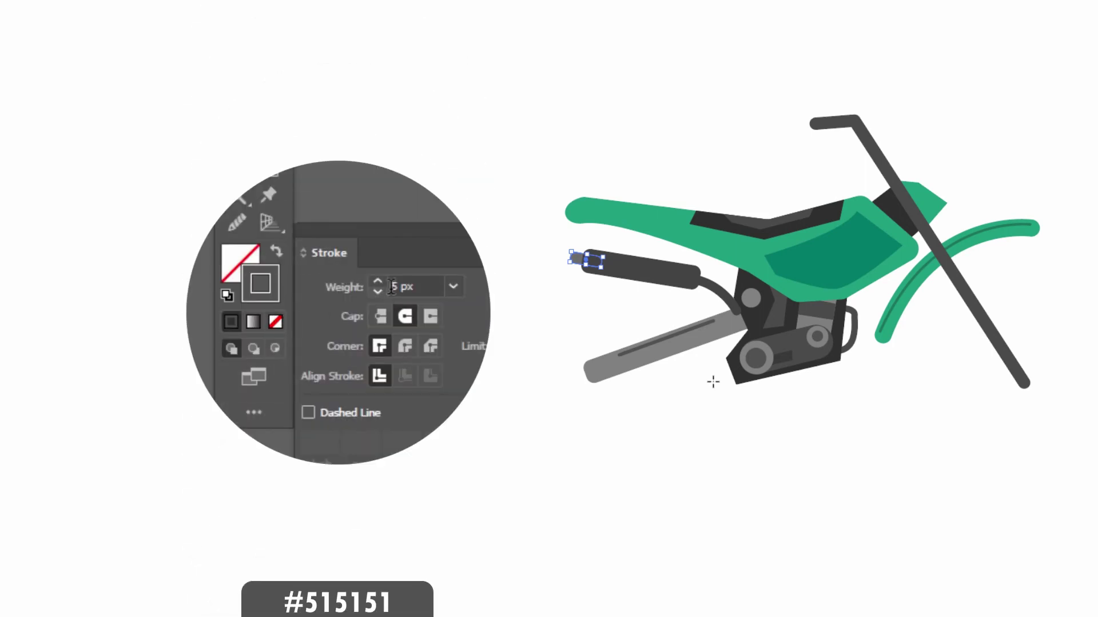
# Add a #515151 highlight line with a 5 px stroke and round caps along the muffler's upper side.
pyautogui.click(420, 286)
pyautogui.click(413, 320)
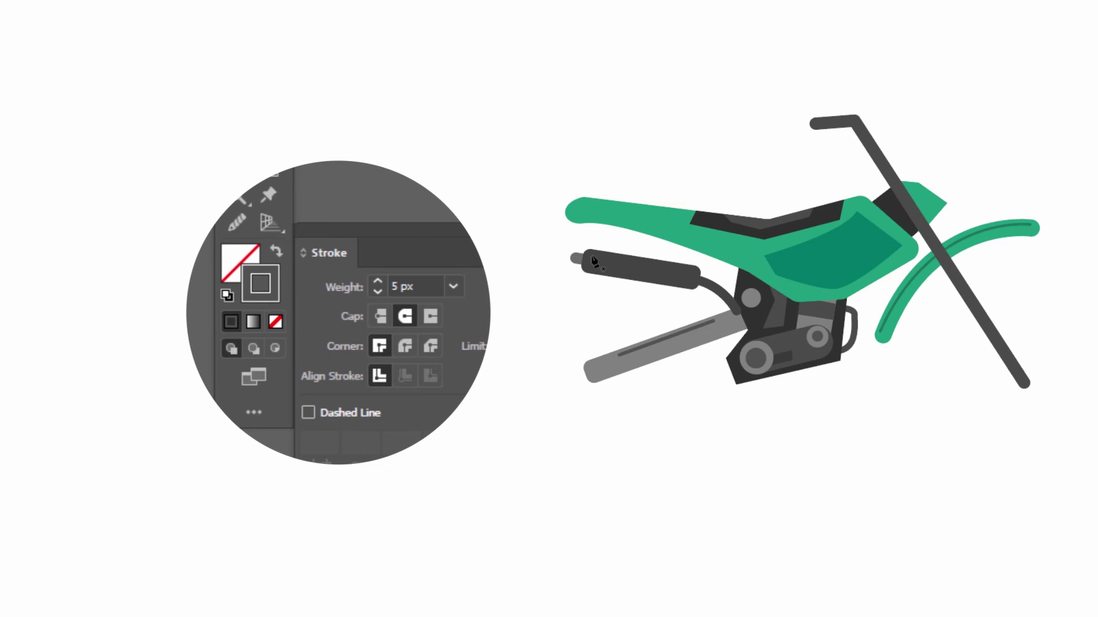
pyautogui.click(591, 255)
pyautogui.hotkey('ctrl', 'shift', 'a')
# Draw a curved #007D67 shading shape with the Pen tool along the underside of the green tail section.
pyautogui.click(564, 214)
pyautogui.click(332, 320)
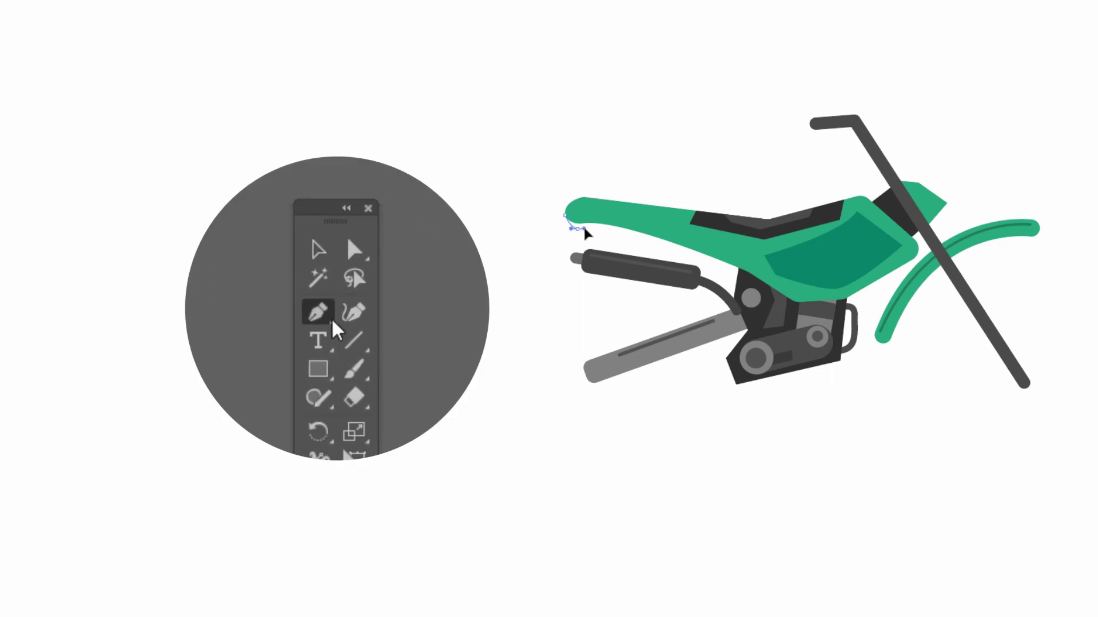
pyautogui.moveTo(733, 281); pyautogui.dragTo(805, 338)
pyautogui.moveTo(747, 291); pyautogui.dragTo(747, 290)
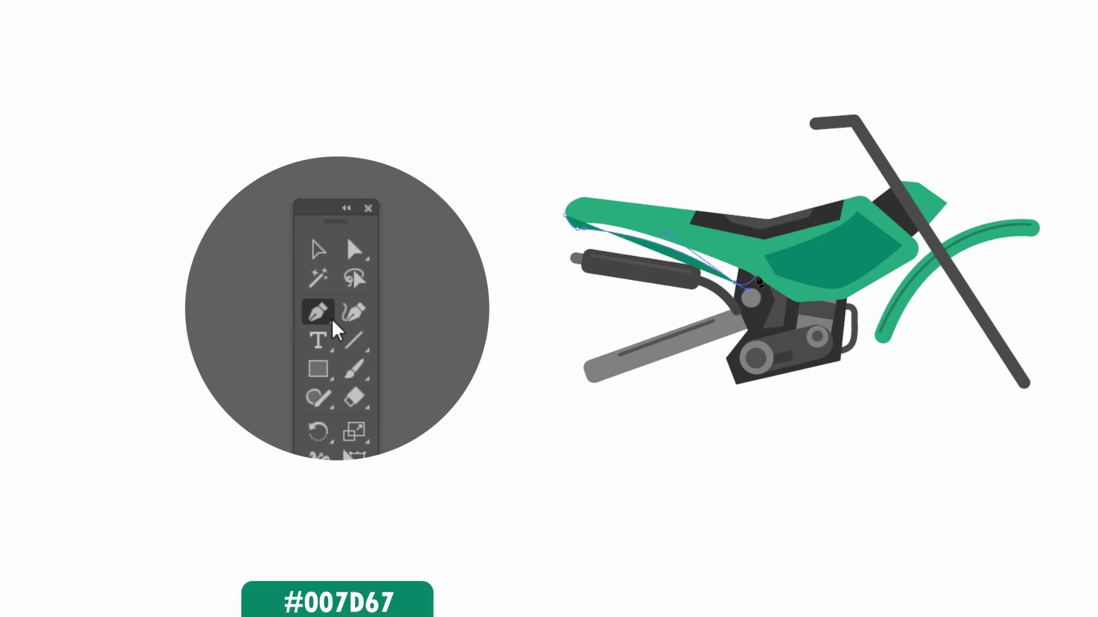
pyautogui.click(568, 216)
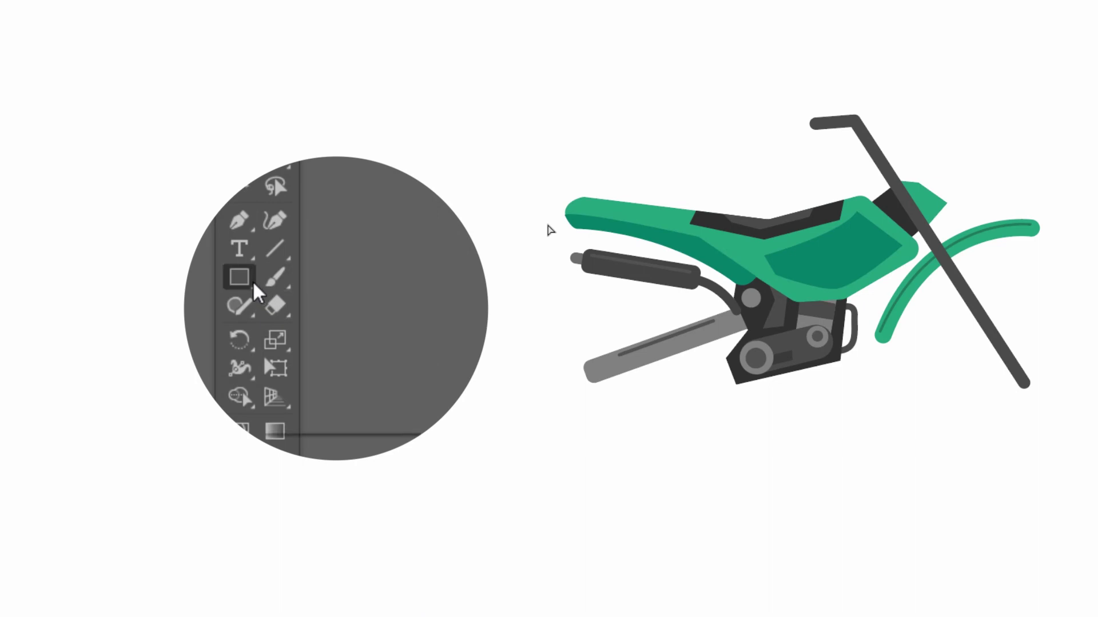
# Draw two dark rounded rectangles as the grip and its collar, tilt them and place them on the handlebar end.
pyautogui.moveTo(629, 109); pyautogui.dragTo(686, 121)
pyautogui.press('v')
pyautogui.moveTo(711, 126)
pyautogui.mouseDown()
pyautogui.moveTo(670, 154)
pyautogui.moveTo(674, 98)
pyautogui.mouseUp()
pyautogui.moveTo(675, 118); pyautogui.dragTo(798, 106)
pyautogui.keyDown('shift'); pyautogui.click(656, 120); pyautogui.keyUp('shift')
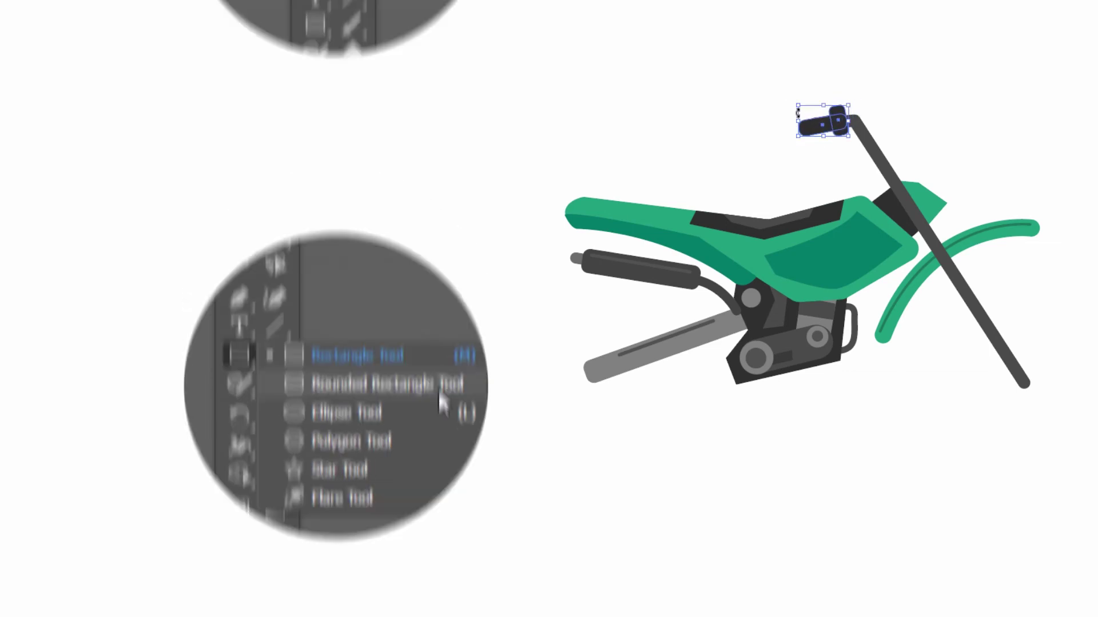
# Select the grip together with the handlebar's upper points and move them down to shorten the bar.
pyautogui.click(362, 312)
pyautogui.moveTo(758, 91)
pyautogui.mouseDown()
pyautogui.moveTo(855, 115)
pyautogui.moveTo(875, 144)
pyautogui.moveTo(831, 138)
pyautogui.moveTo(845, 158)
pyautogui.mouseUp()
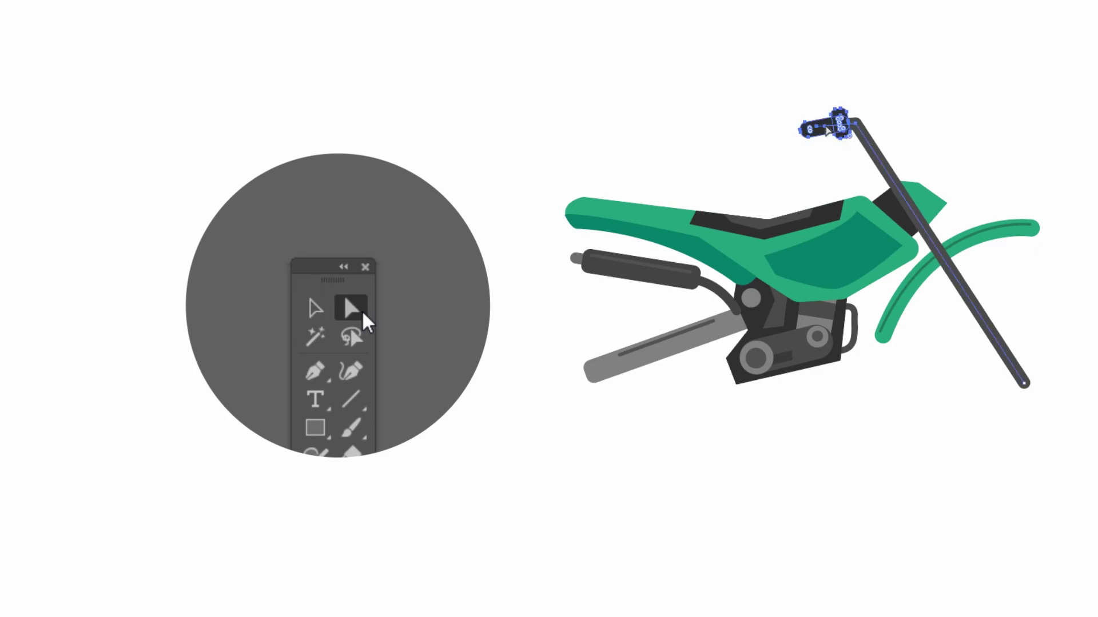
pyautogui.hotkey('shift', 'e')
# Draw two small grey rounded rectangles as clamps across the upper fork and rotate them to match its angle.
pyautogui.moveTo(252, 280); pyautogui.dragTo(379, 293)
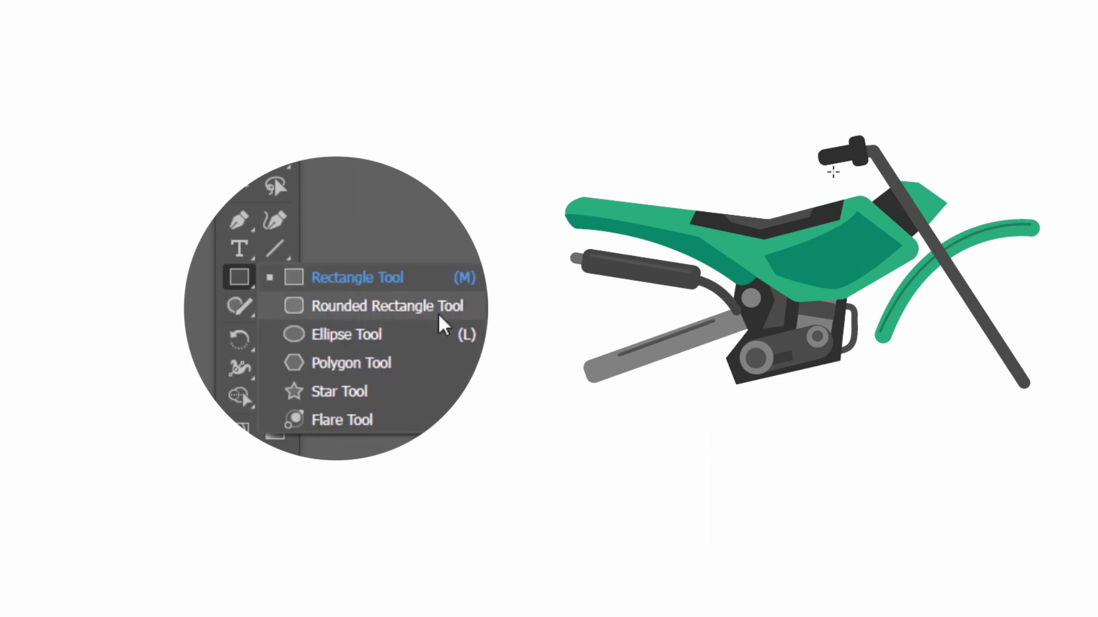
pyautogui.moveTo(786, 141); pyautogui.dragTo(926, 226)
pyautogui.press('v')
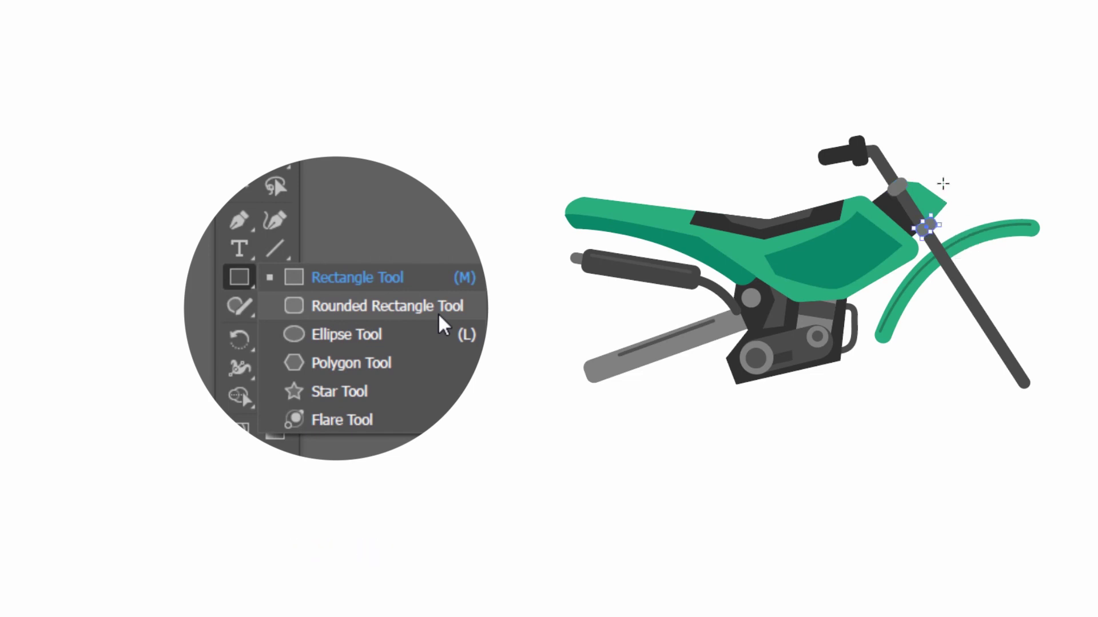
# Draw concentric dark grey, light grey and near-white circles as the rear hub, with the largest arranged behind the swingarm.
pyautogui.click(216, 273)
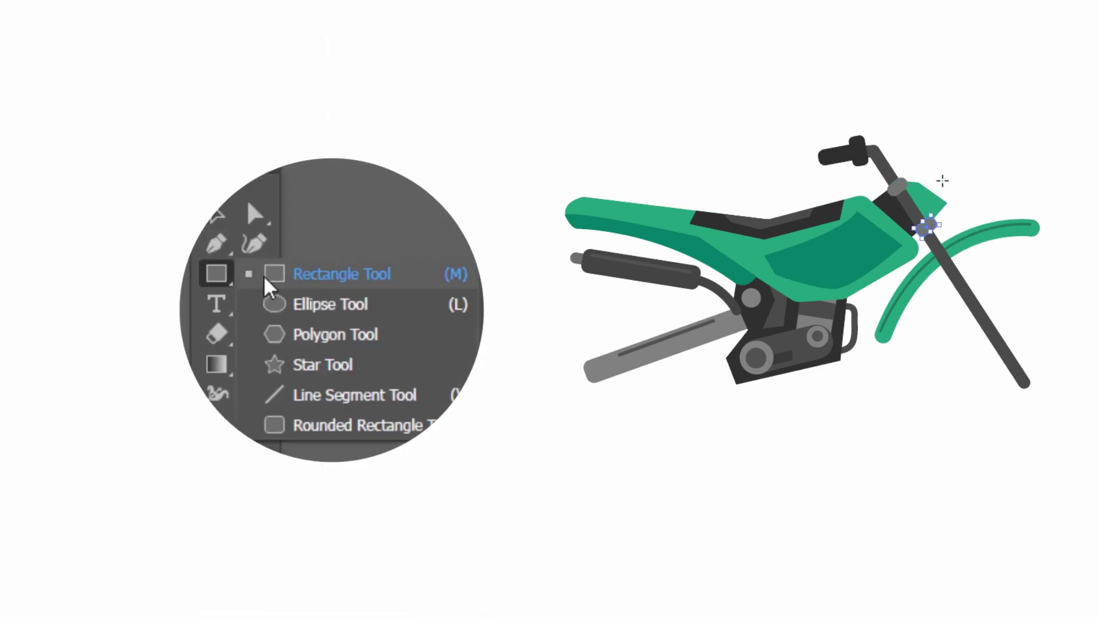
pyautogui.moveTo(595, 370); pyautogui.dragTo(620, 397)
pyautogui.rightClick(495, 201)
pyautogui.moveTo(572, 407)
pyautogui.click(681, 452)
pyautogui.click(639, 428)
pyautogui.click(646, 342)
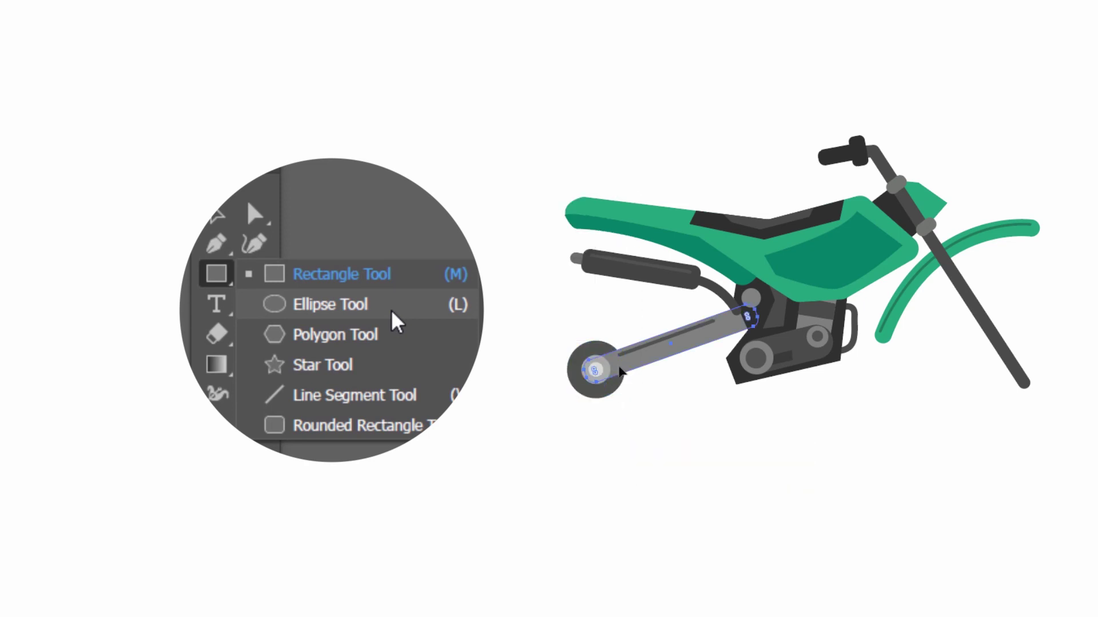
pyautogui.moveTo(666, 332); pyautogui.dragTo(677, 361)
pyautogui.click(678, 374)
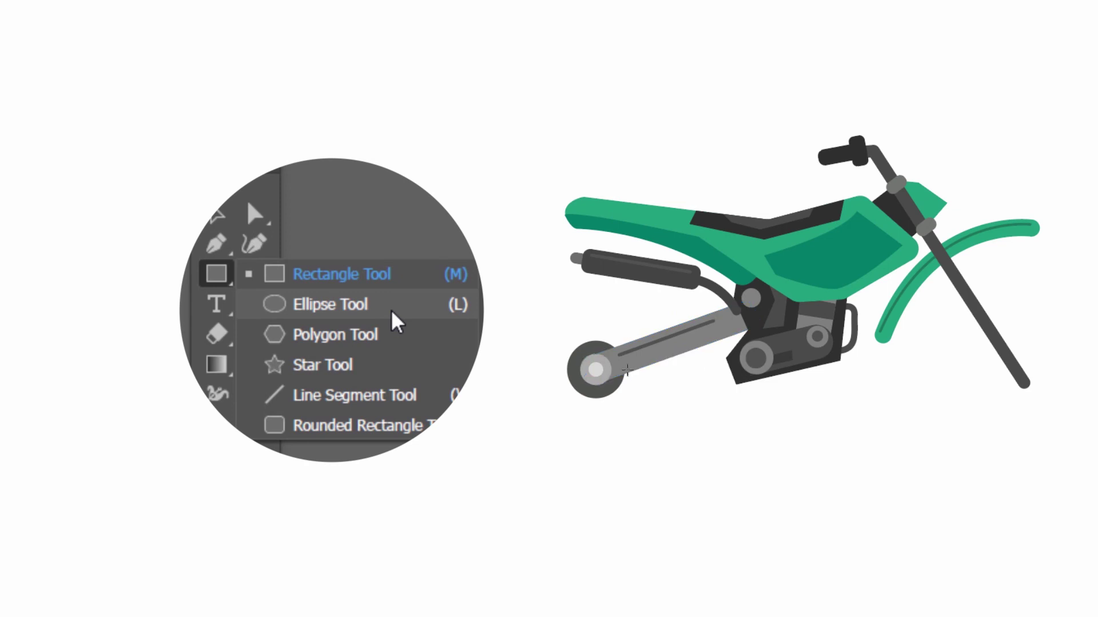
# Draw the rear tyre as a large unfilled dark circle with a 40 px stroke, centred on the hub.
pyautogui.press('l')
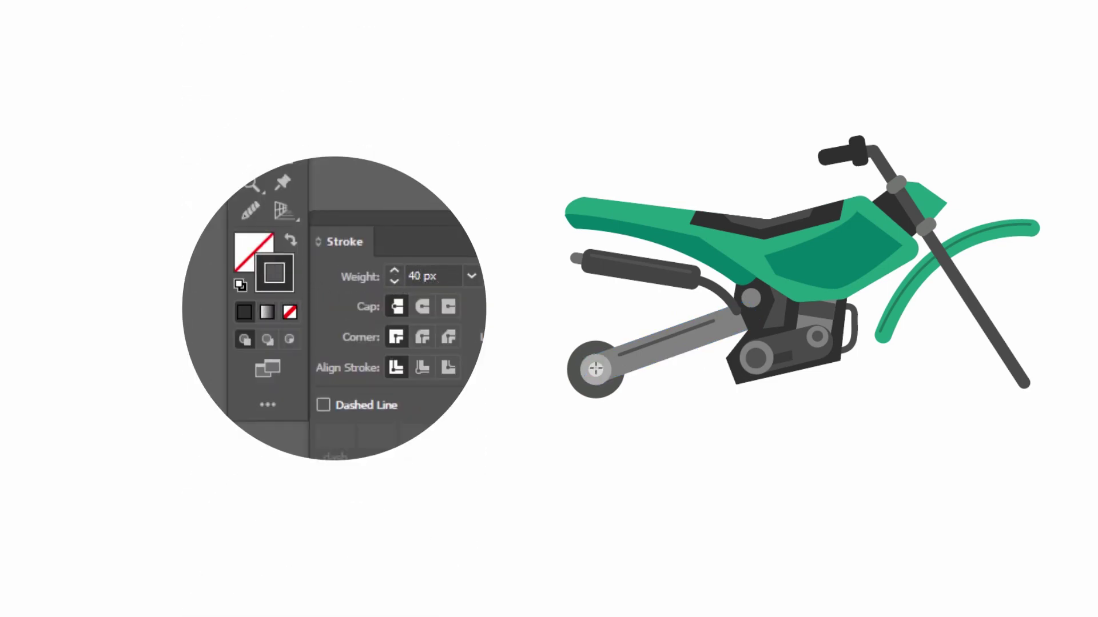
pyautogui.moveTo(598, 372)
pyautogui.mouseDown()
pyautogui.moveTo(654, 441)
pyautogui.moveTo(679, 454)
pyautogui.mouseUp()
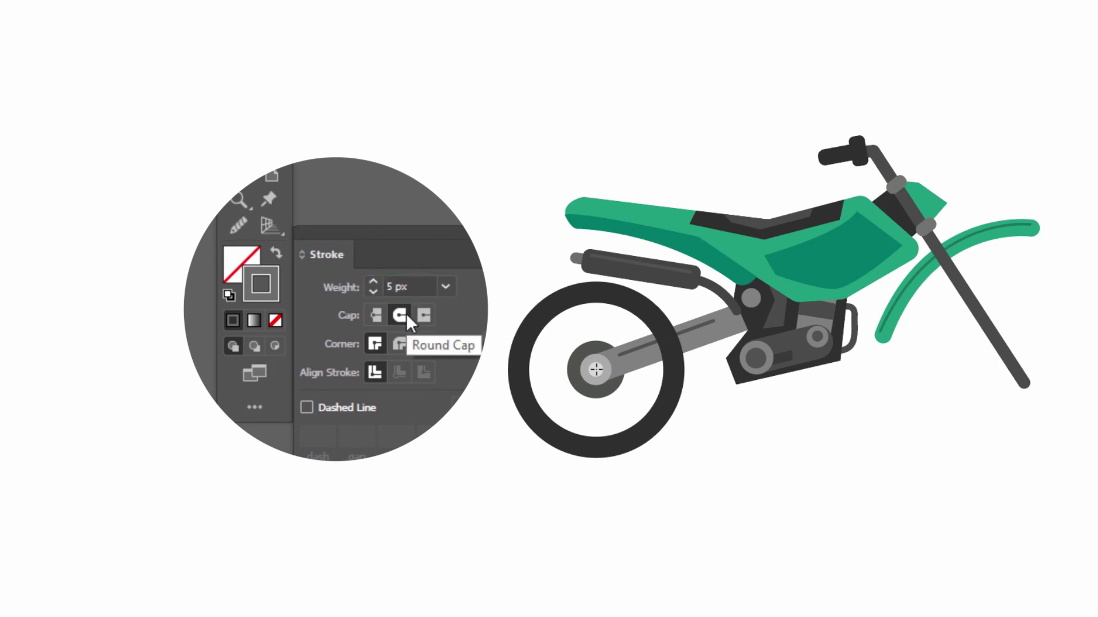
# Draw a 5 px grey circle inside the rear tyre and delete its forward anchor point to leave a half arc.
pyautogui.moveTo(595, 369); pyautogui.dragTo(648, 422)
pyautogui.press('ctrl')
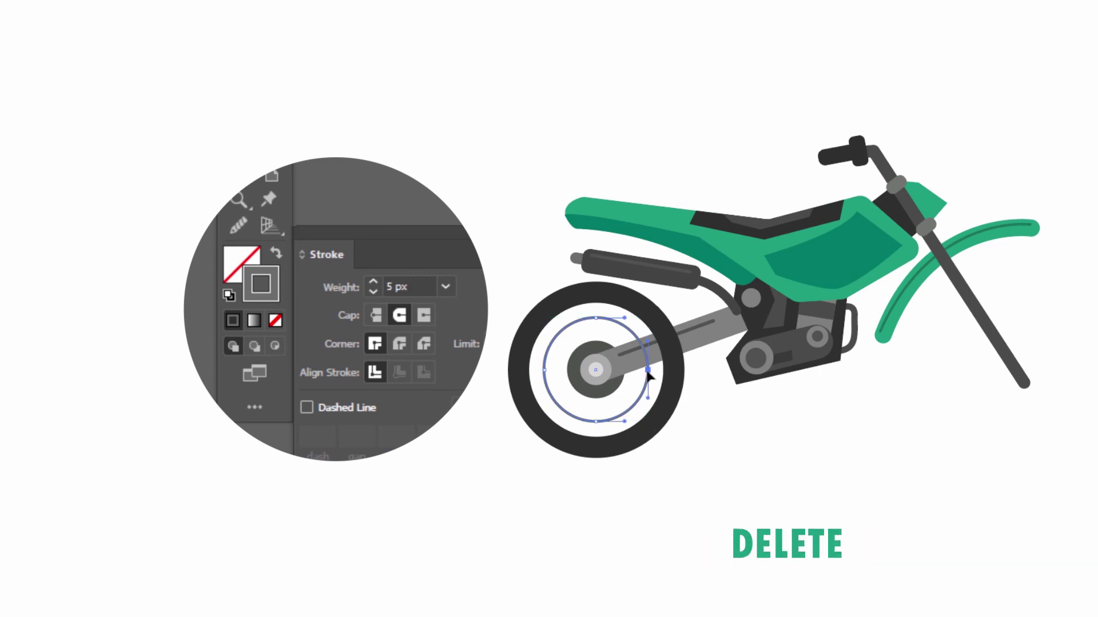
pyautogui.press('Delete')
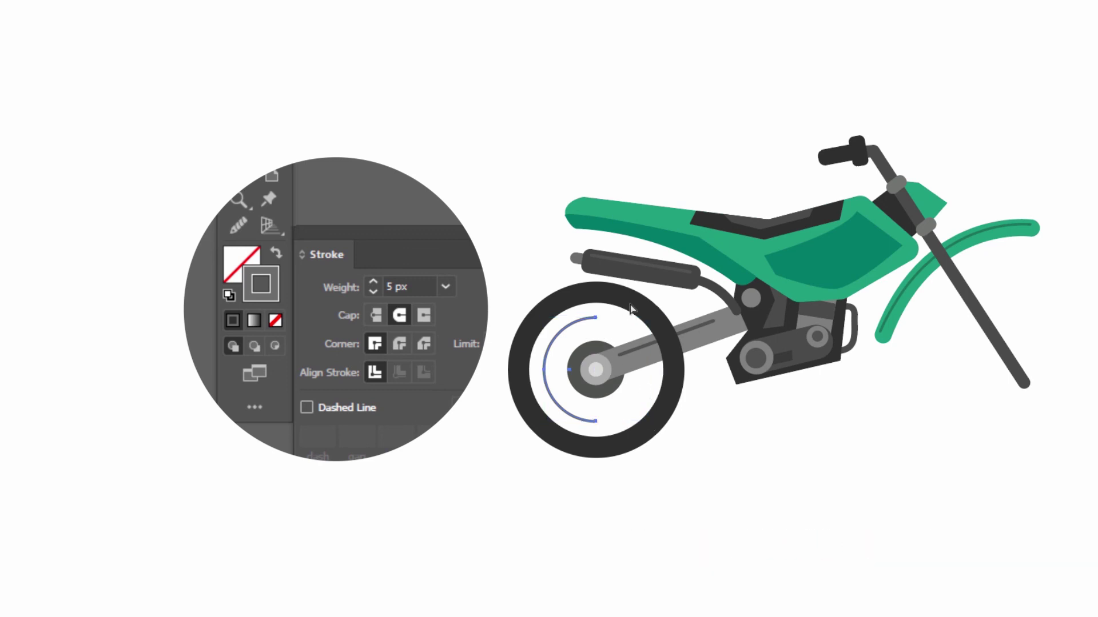
# Send the rear tyre to the back of the stack, followed by the exhaust pipe.
pyautogui.click(639, 310)
pyautogui.rightClick(462, 174)
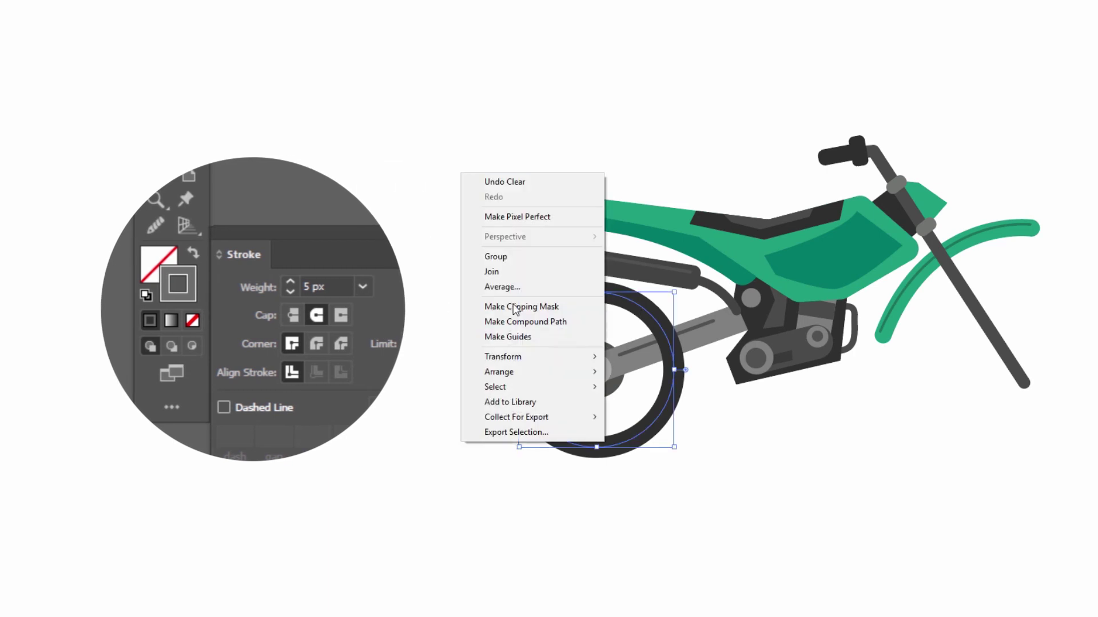
pyautogui.click(637, 419)
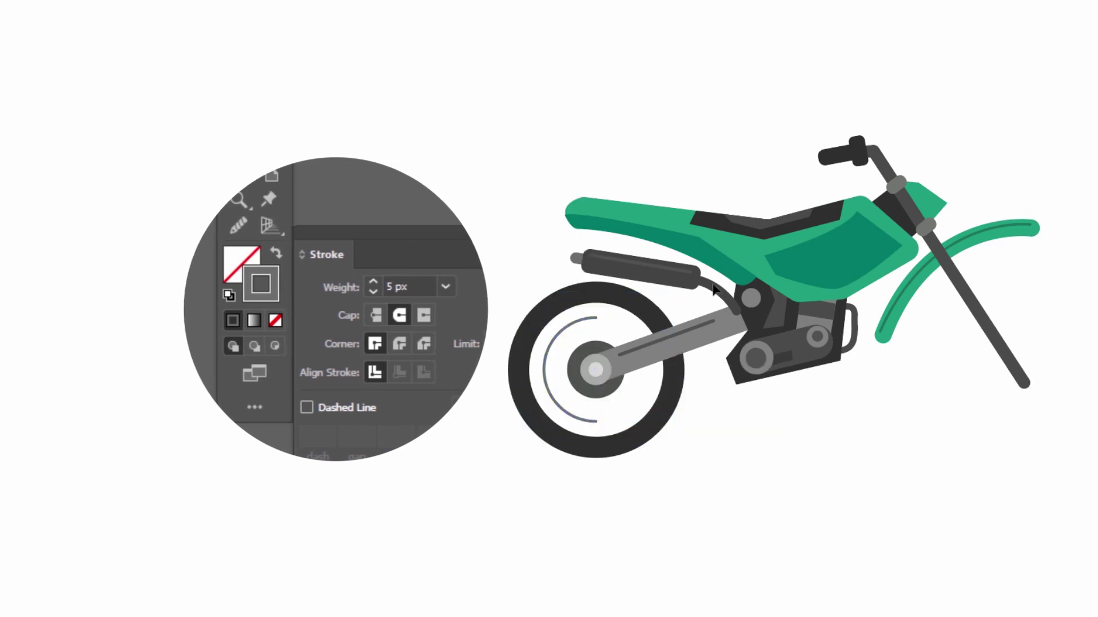
pyautogui.rightClick(657, 275)
pyautogui.moveTo(658, 326)
pyautogui.click(812, 372)
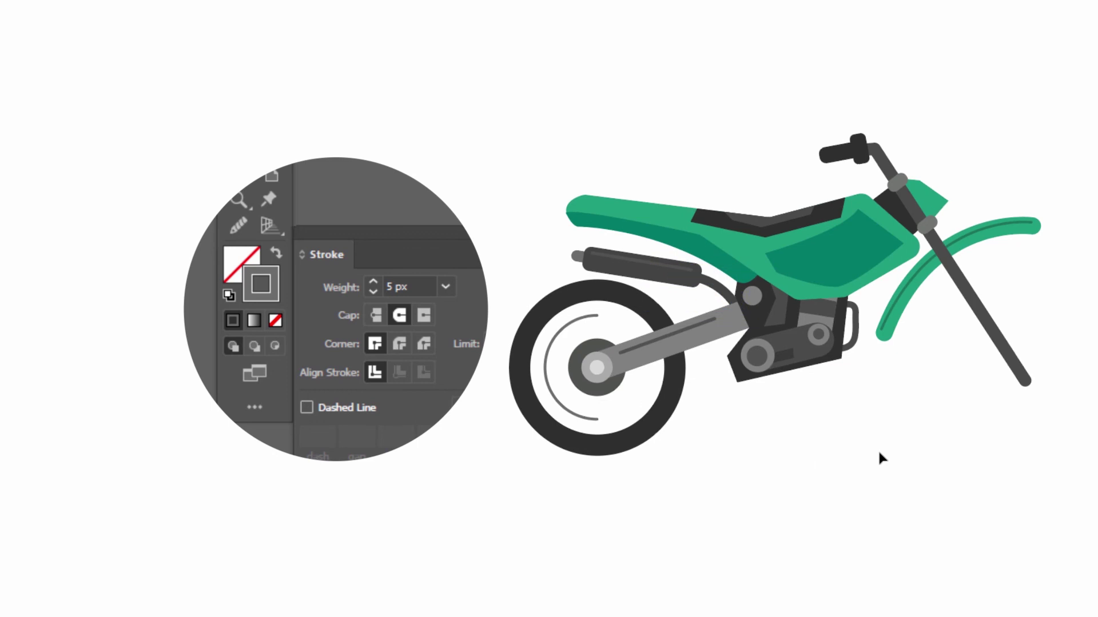
# Select the whole motorcycle, scale it down proportionally and deselect it.
pyautogui.moveTo(789, 293); pyautogui.dragTo(530, 154)
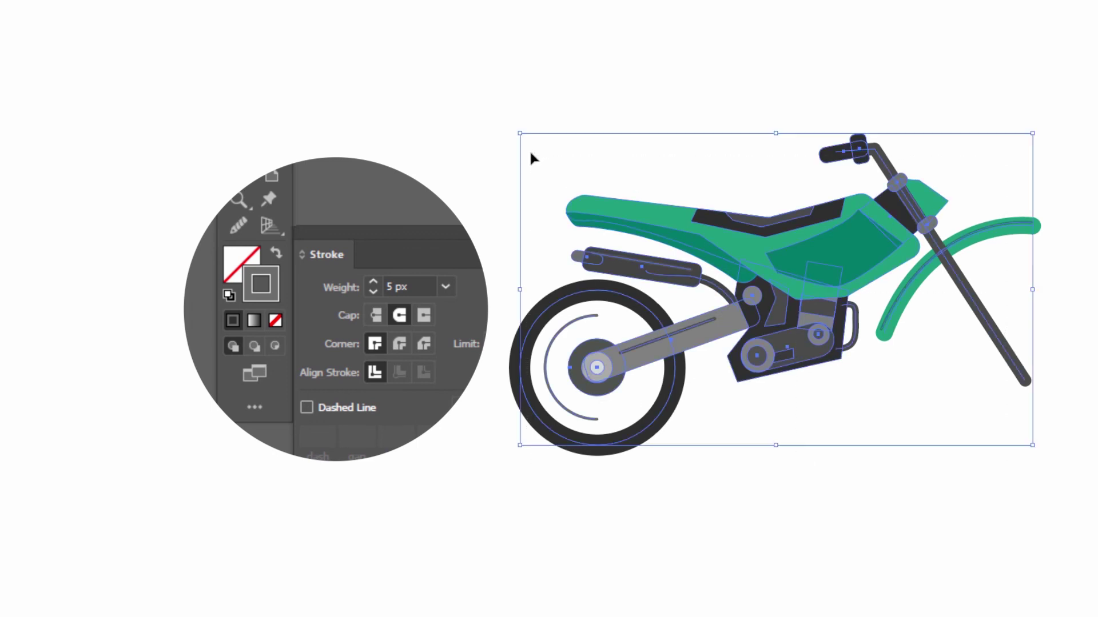
pyautogui.moveTo(1024, 135); pyautogui.dragTo(980, 167)
pyautogui.hotkey('ctrl', 'shift', 'a')
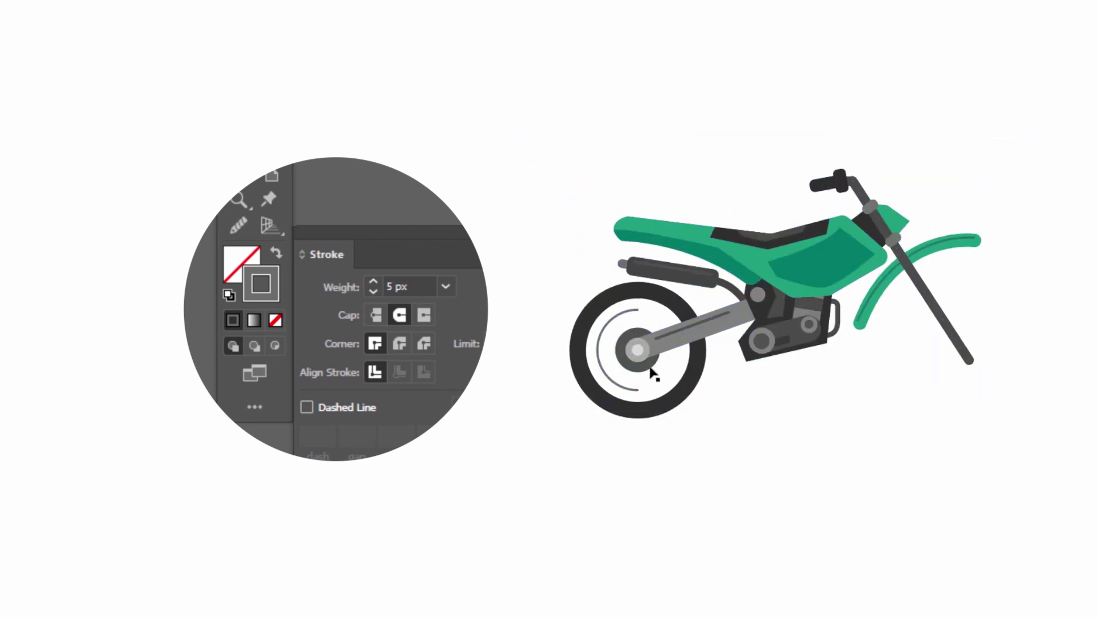
# Select the rear wheel's hub, tyre and arc, and place a copy with its arc facing forward at the fork's lower end.
pyautogui.keyDown('shift'); pyautogui.click(636, 360); pyautogui.keyUp('shift')
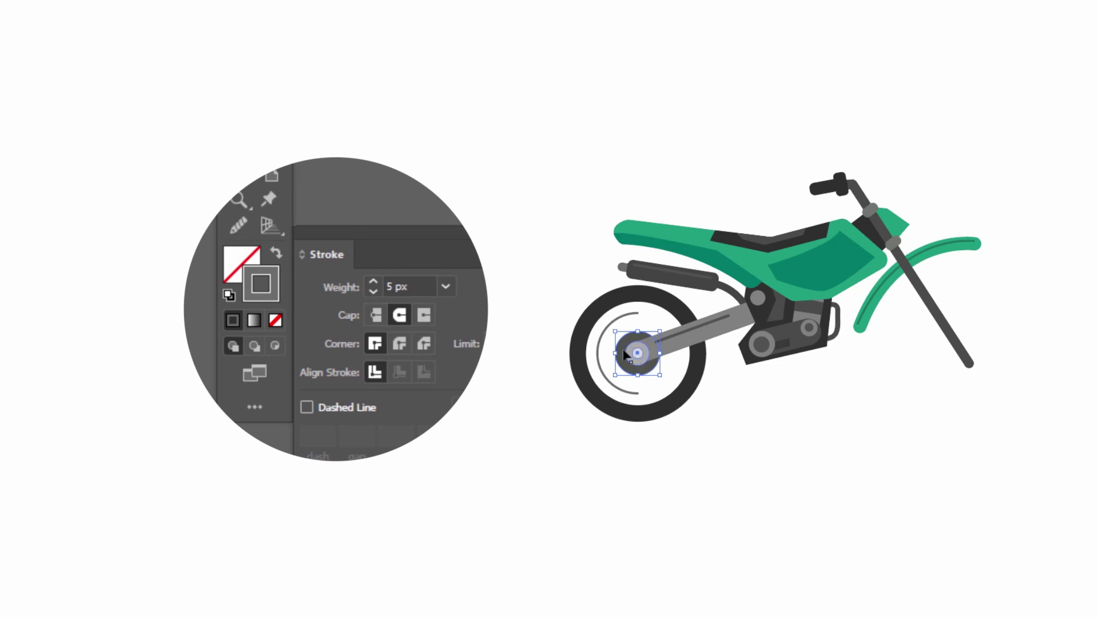
pyautogui.keyDown('shift'); pyautogui.click(570, 357); pyautogui.keyUp('shift')
pyautogui.rightClick(564, 248)
pyautogui.moveTo(619, 428)
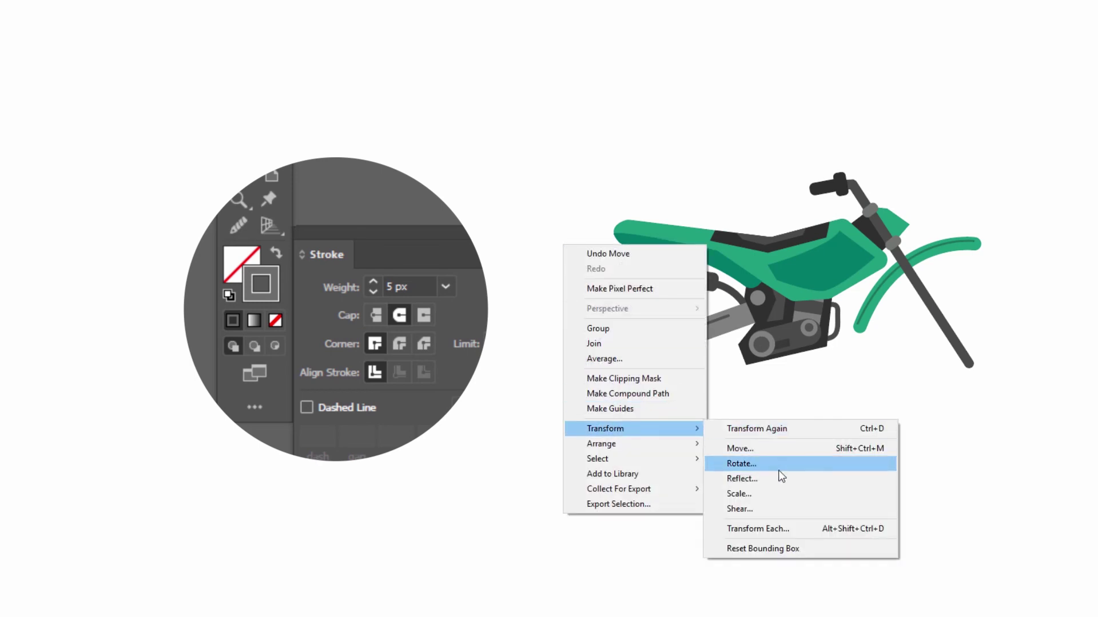
pyautogui.click(779, 473)
pyautogui.click(710, 318)
pyautogui.moveTo(662, 368); pyautogui.dragTo(989, 376)
# Send the front wheel to the back behind the fork, and bring the rear wheel's arc to the front.
pyautogui.rightClick(719, 156)
pyautogui.moveTo(807, 358)
pyautogui.click(667, 396)
pyautogui.click(640, 395)
pyautogui.rightClick(527, 81)
pyautogui.moveTo(576, 292)
pyautogui.click(697, 293)
# Nudge the part at the rear of the seat two steps right and two steps down.
pyautogui.click(725, 223)
pyautogui.click(724, 246)
pyautogui.press('Right')
pyautogui.press('Right')
pyautogui.press('Down')
pyautogui.press('Down')
pyautogui.click(724, 263)
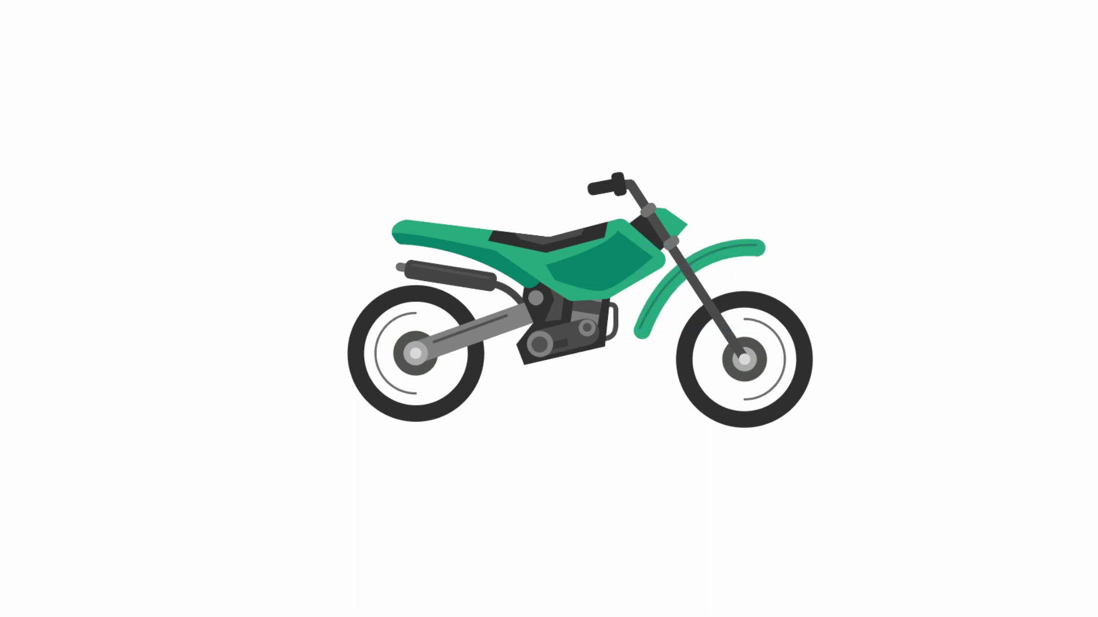